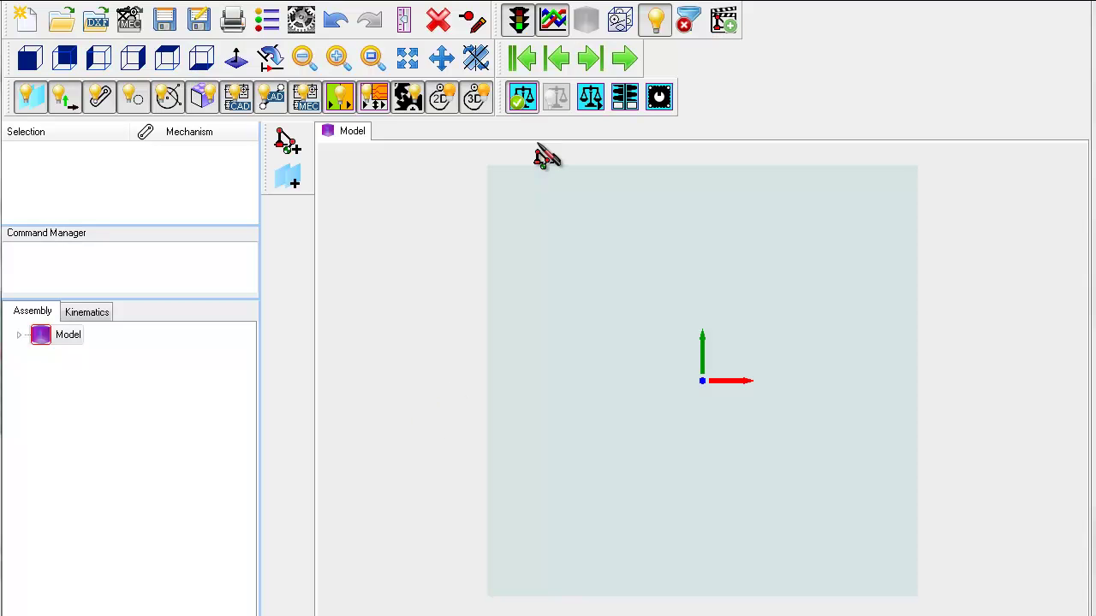
Add a new mechanism on Plane.
left_click(530, 204)
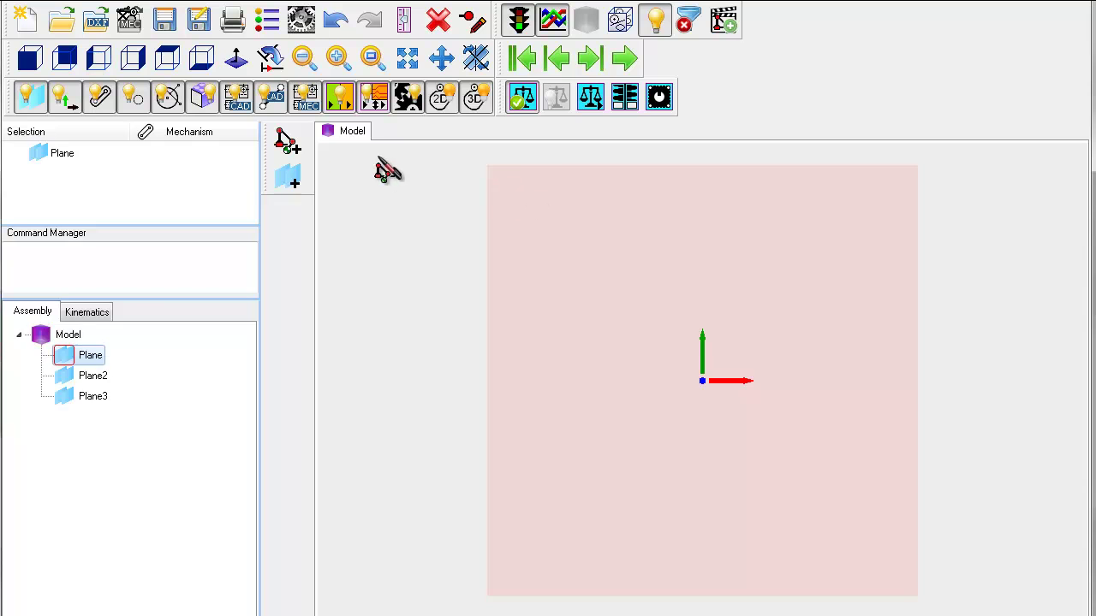
left_click(286, 140)
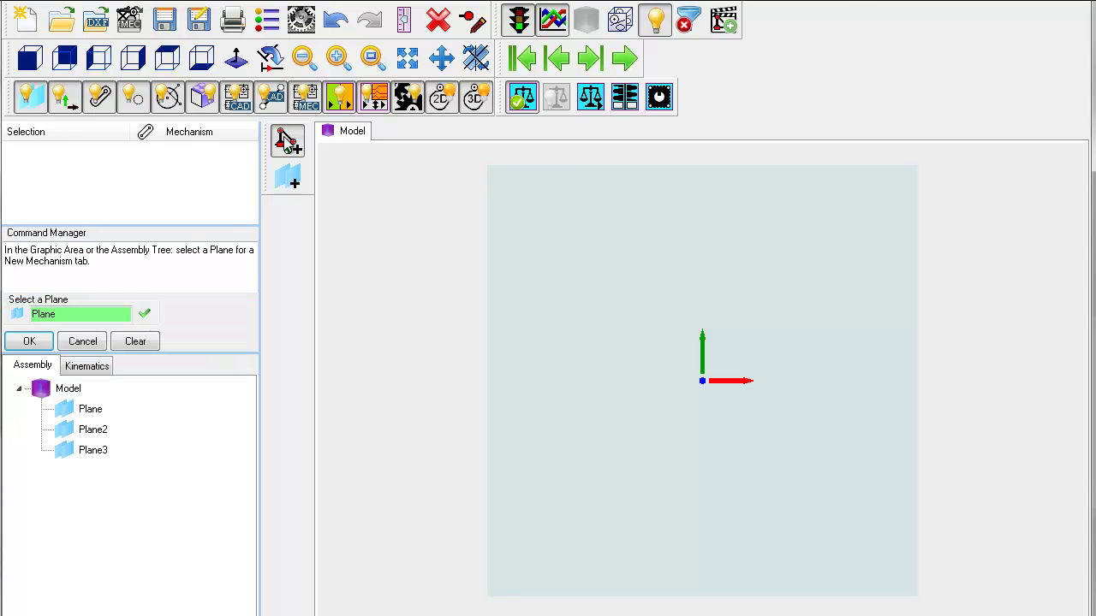
left_click(26, 342)
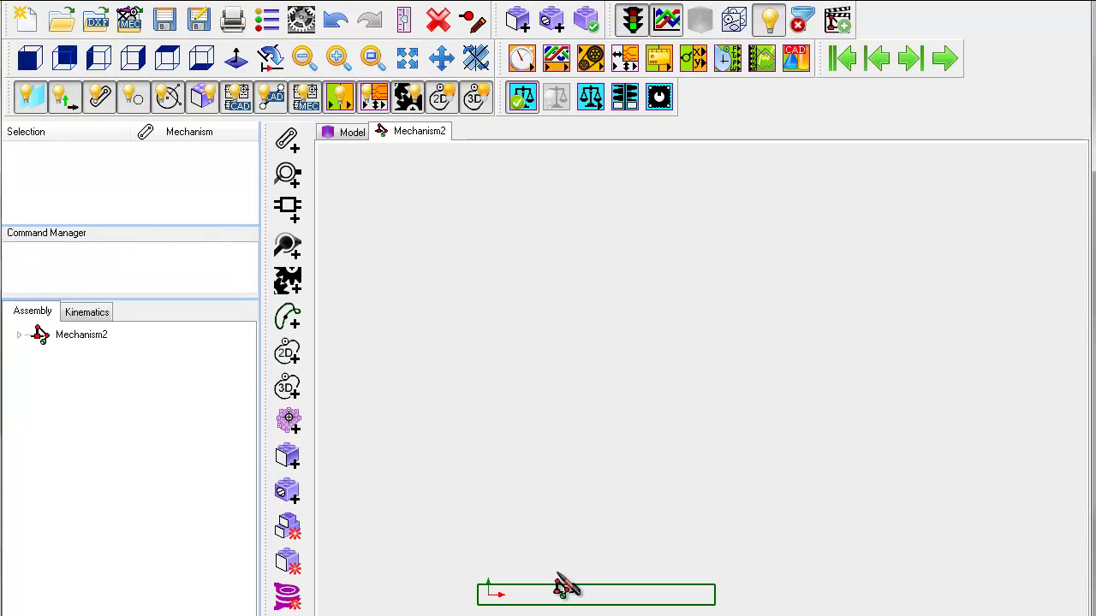
In the base-part sketch, draw a line above the origin and constrain it horizontal.
double_click(548, 597)
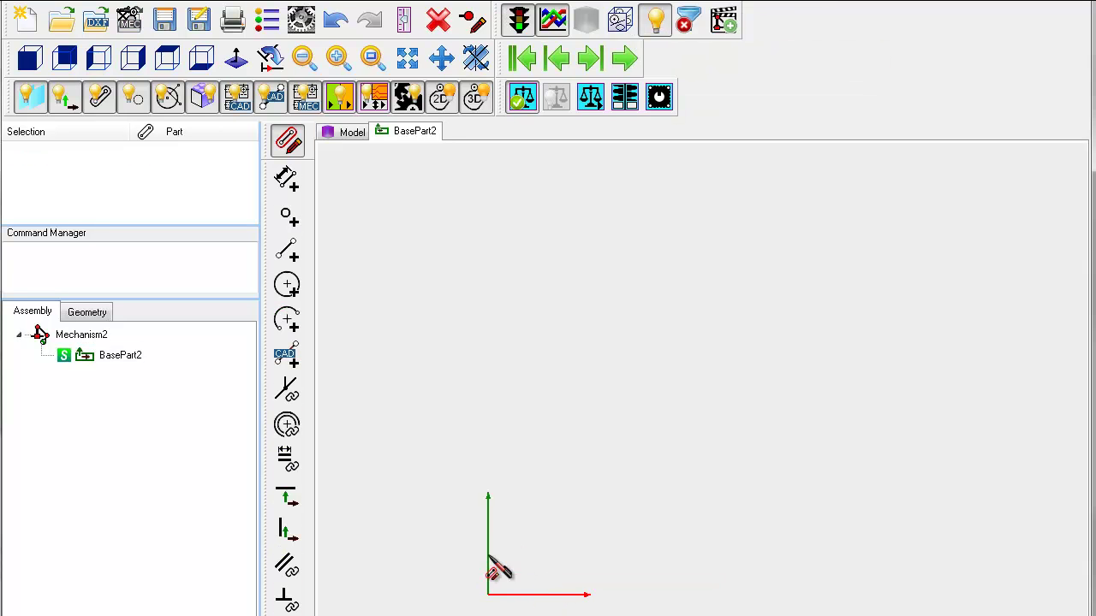
left_click(288, 249)
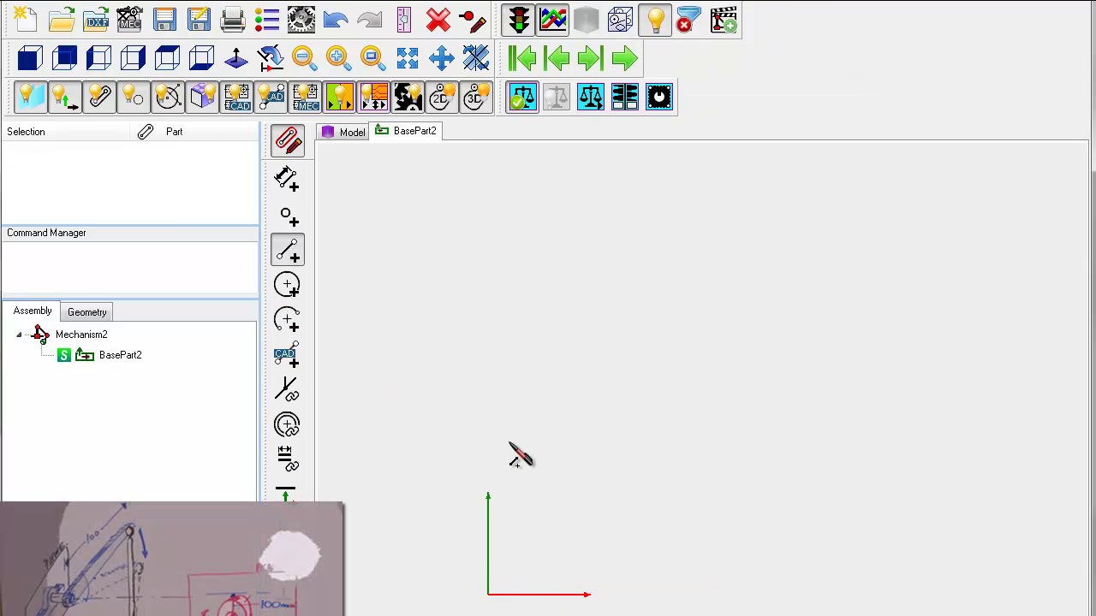
left_click(494, 427)
left_click(813, 430)
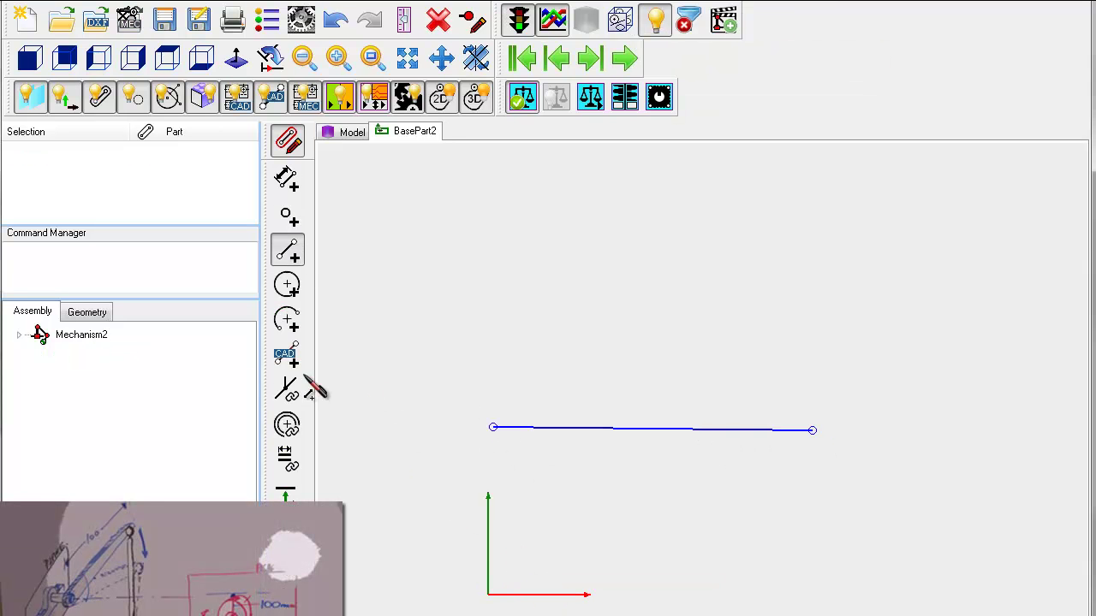
left_click(286, 491)
left_click(623, 428)
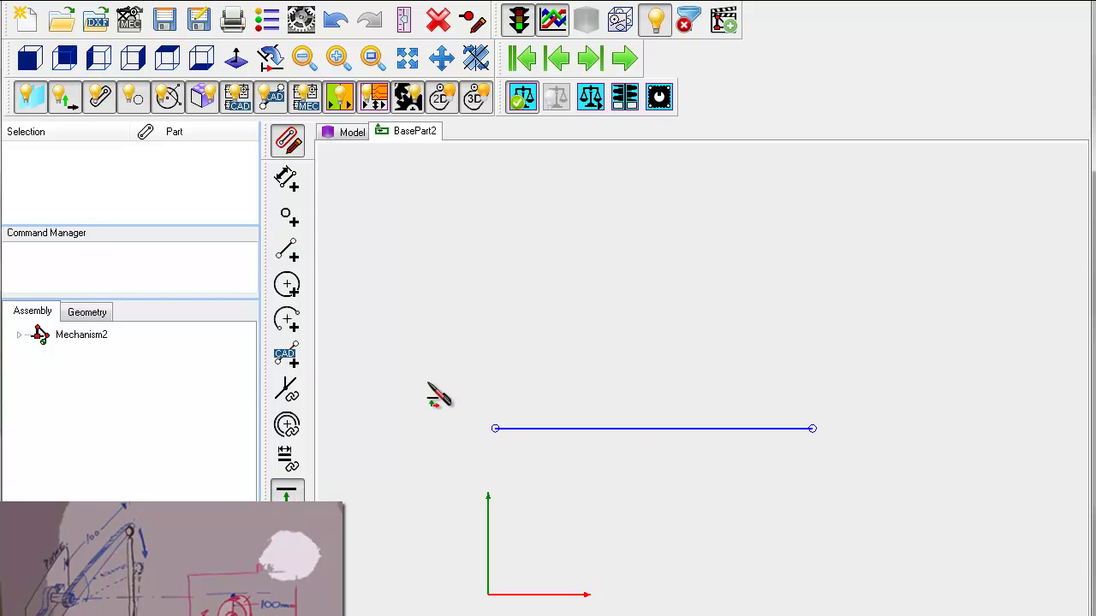
Dimension the line's left end 100 mm above the X axis.
left_click(291, 181)
left_click(495, 429)
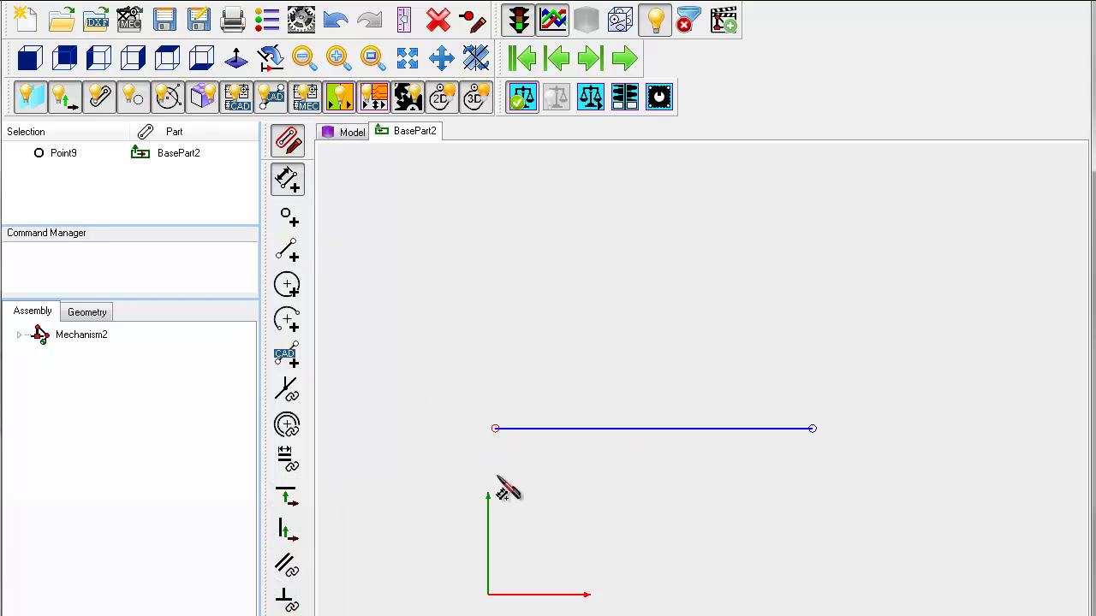
left_click(539, 594)
left_click(433, 548)
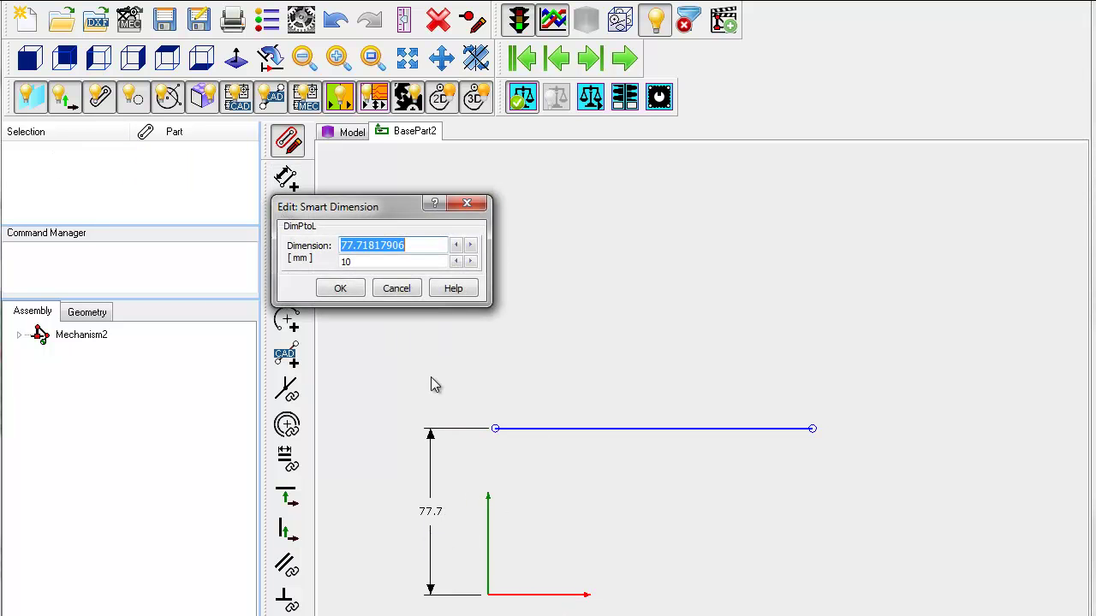
left_click(421, 245)
left_click(470, 245)
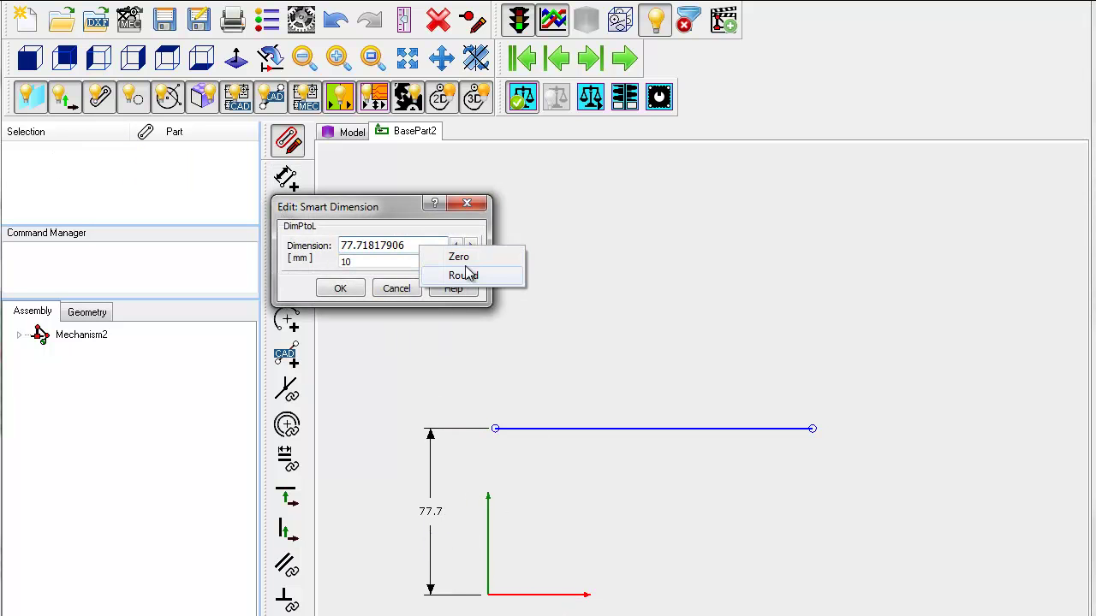
left_click(471, 272)
left_click(470, 246)
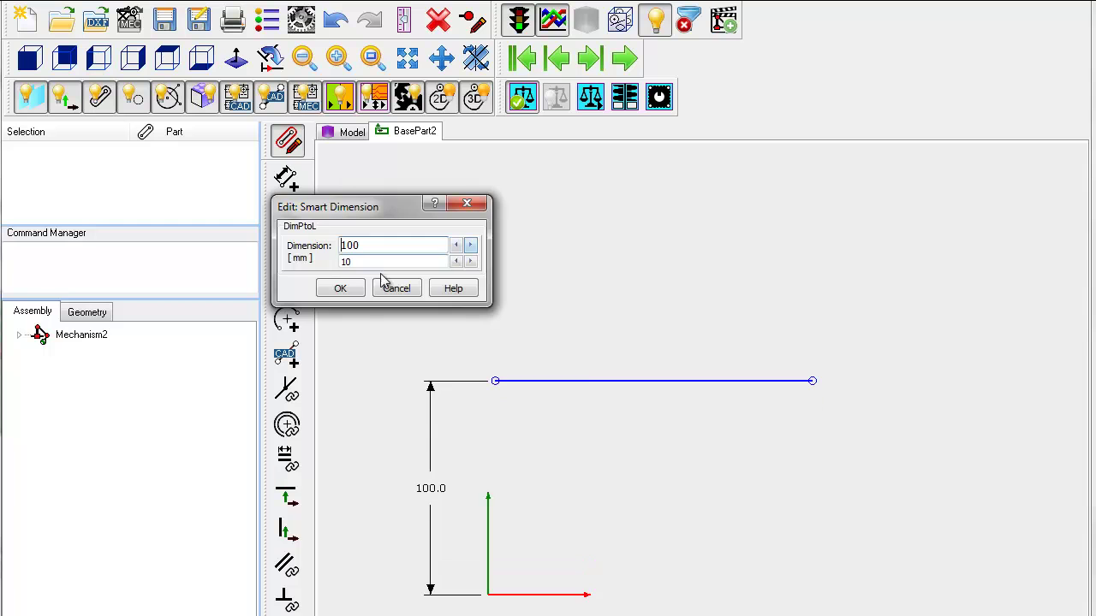
left_click(358, 289)
Dimension the line 150 mm long with its left end 10 mm right of the vertical axis.
left_click(583, 383)
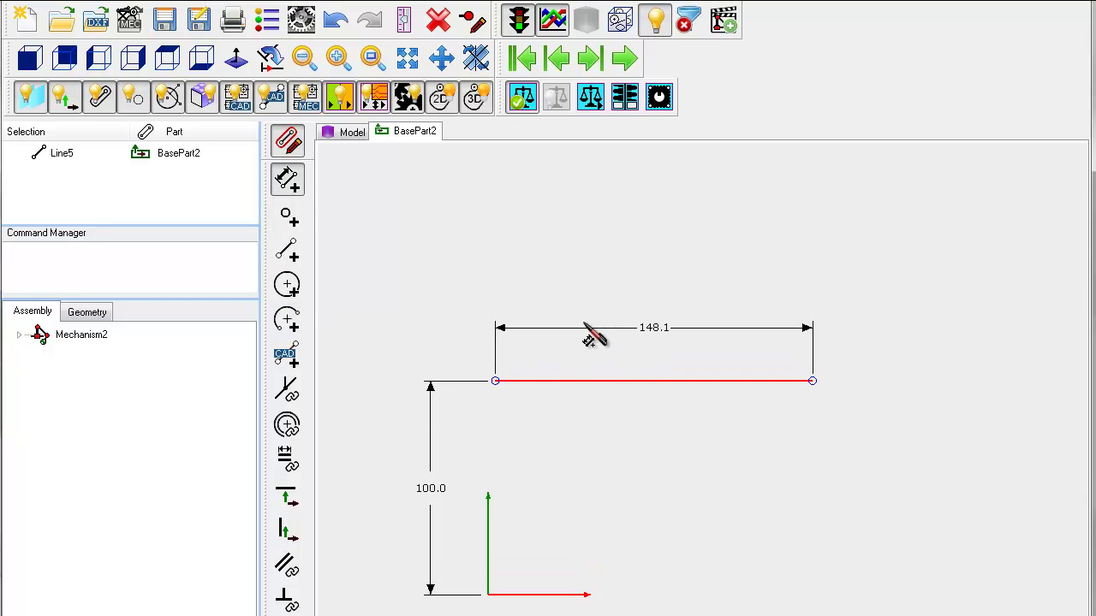
left_click(533, 310)
left_click(440, 245)
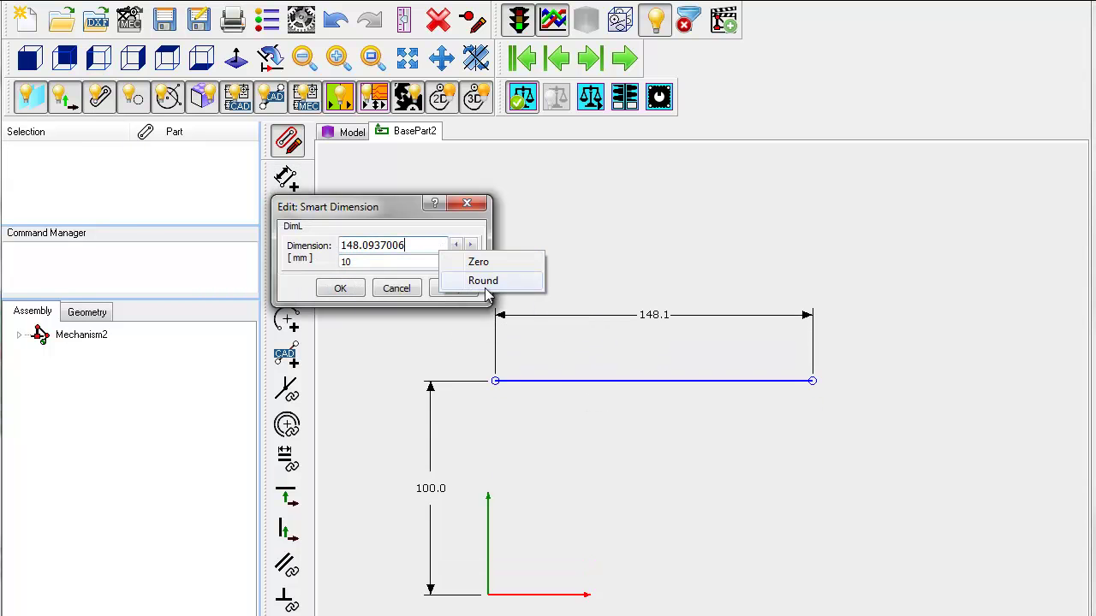
left_click(482, 281)
left_click(358, 289)
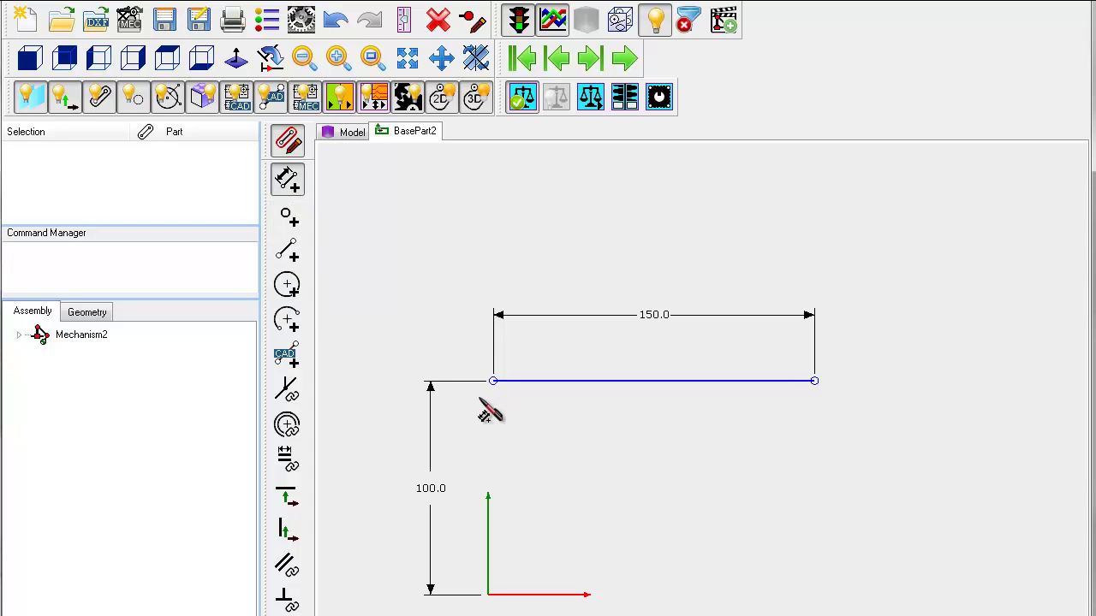
left_click(493, 381)
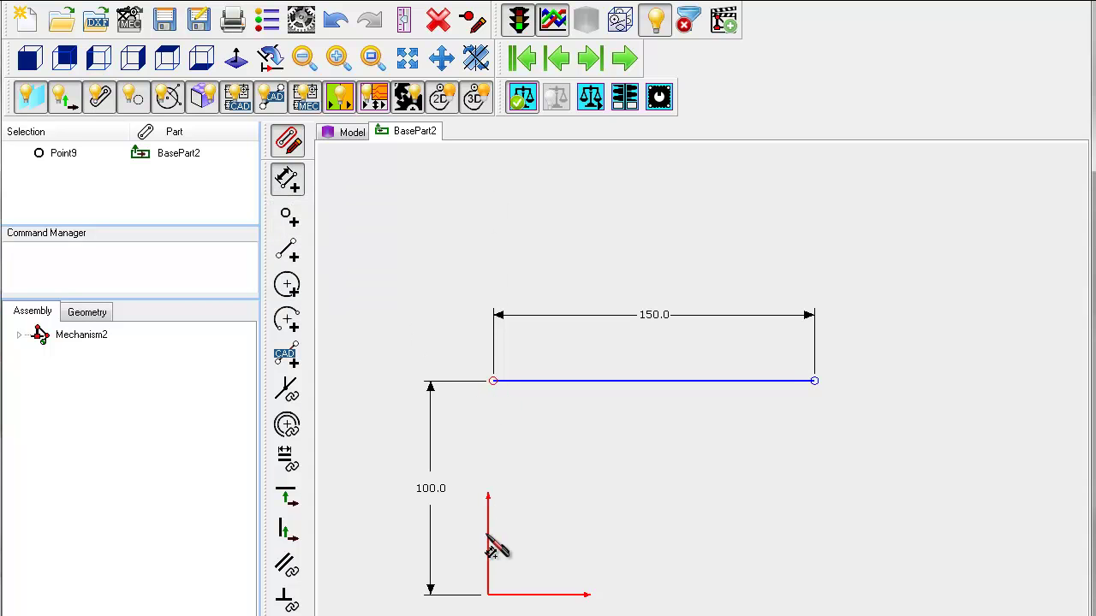
left_click(489, 543)
left_click(472, 440)
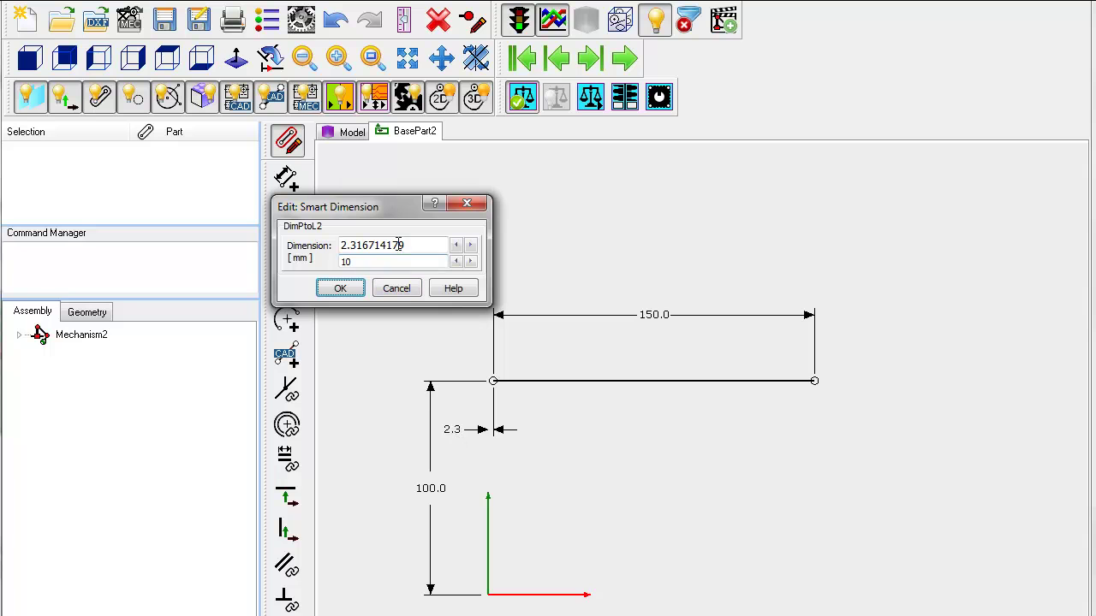
left_click(470, 245)
left_click(507, 252)
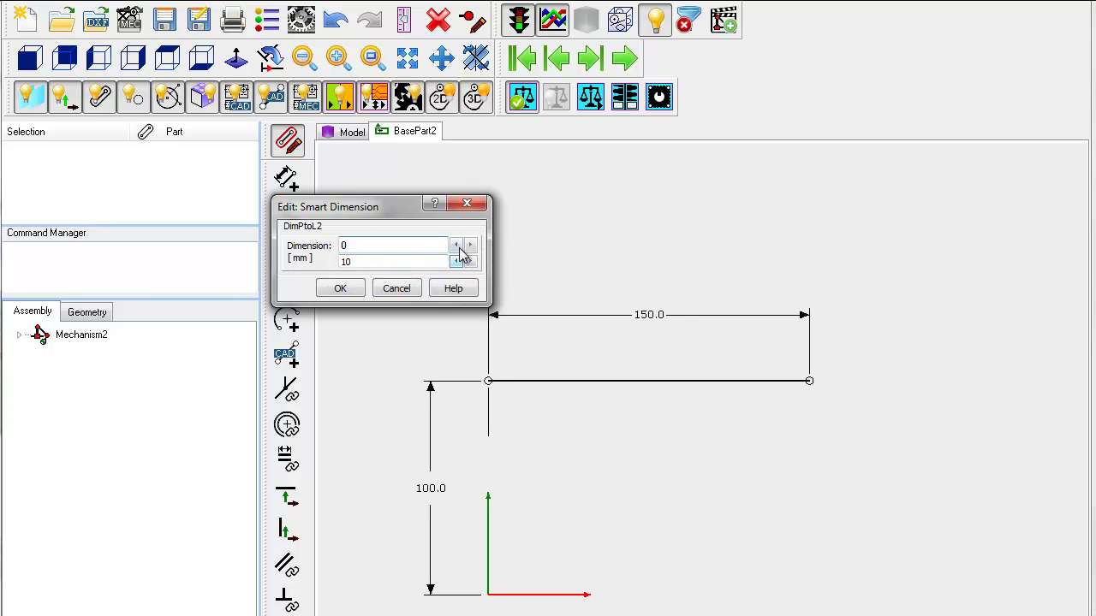
left_click(470, 245)
left_click(341, 289)
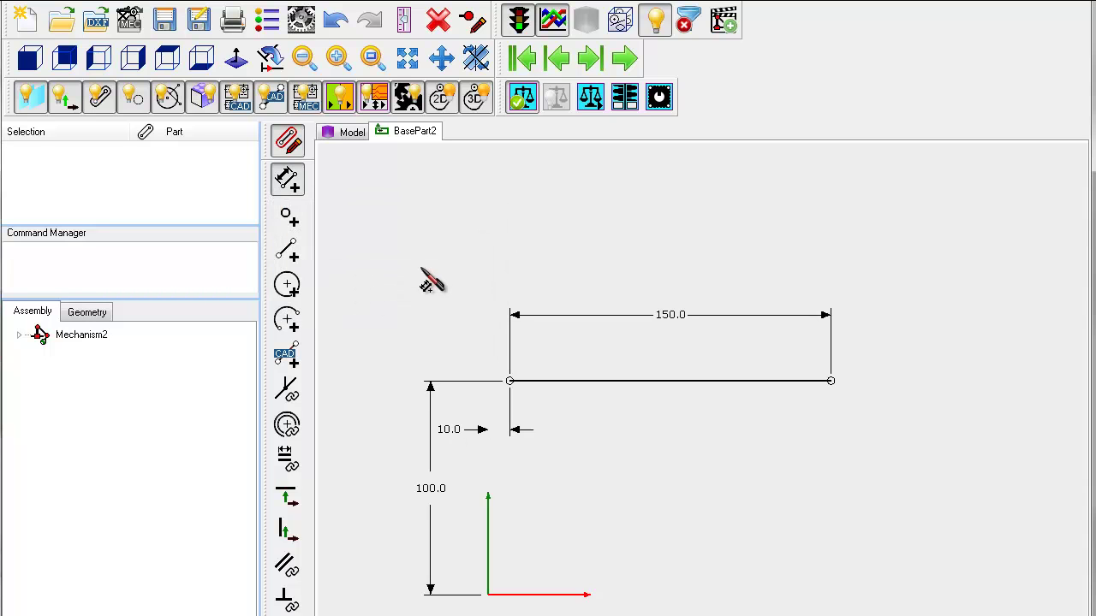
Back in the mechanism, add a link starting at the base line's left end.
left_click(289, 178)
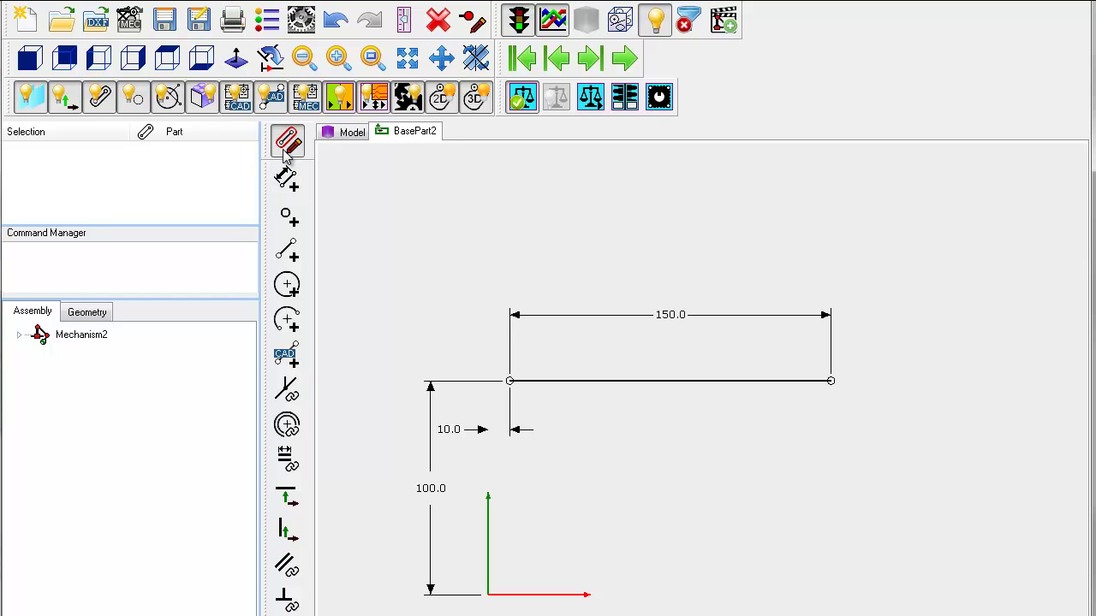
left_click(294, 259)
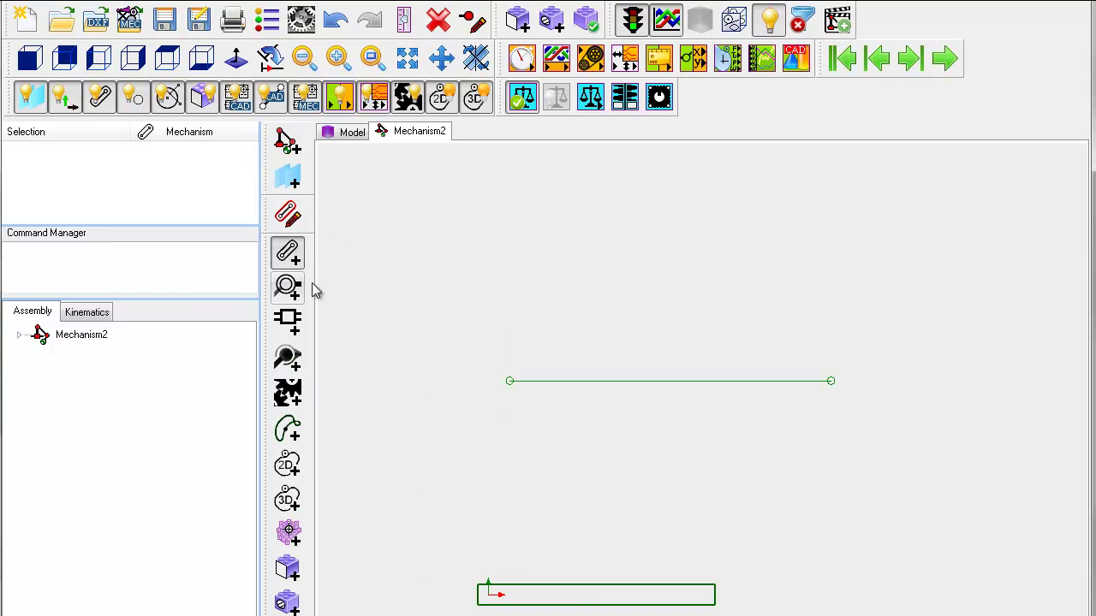
left_click(510, 381)
left_click(337, 380)
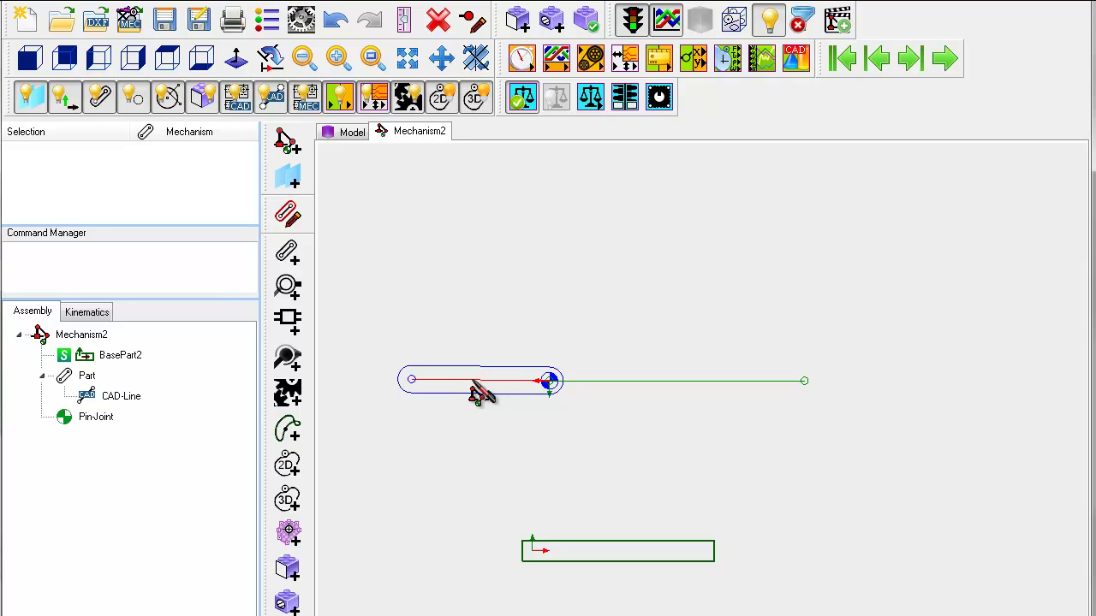
Edit the new link's sketch and set its length dimension to 300 mm.
double_click(456, 403)
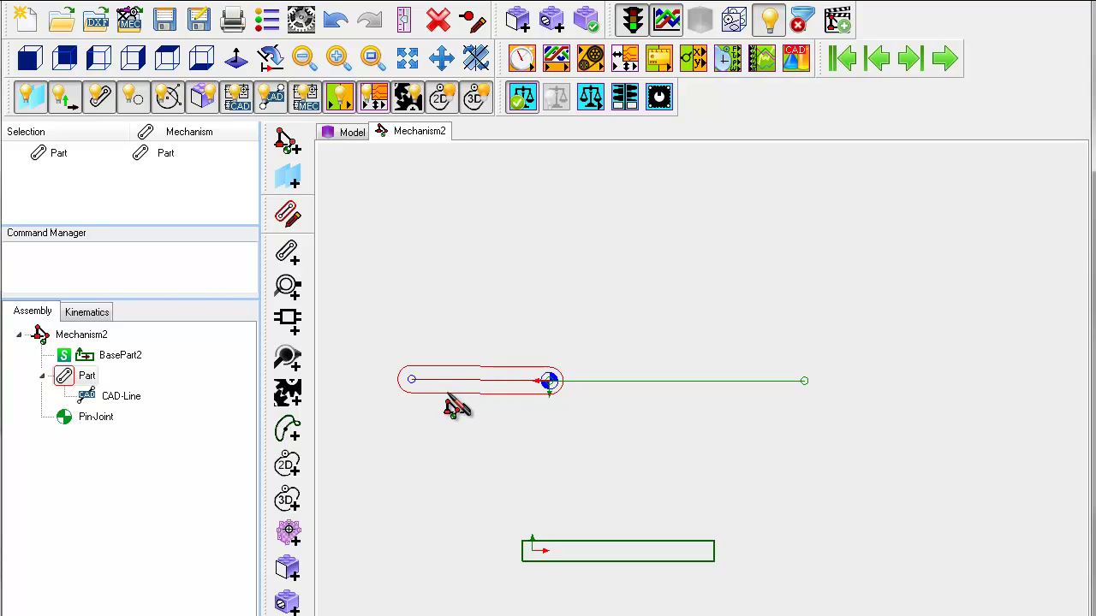
double_click(433, 374)
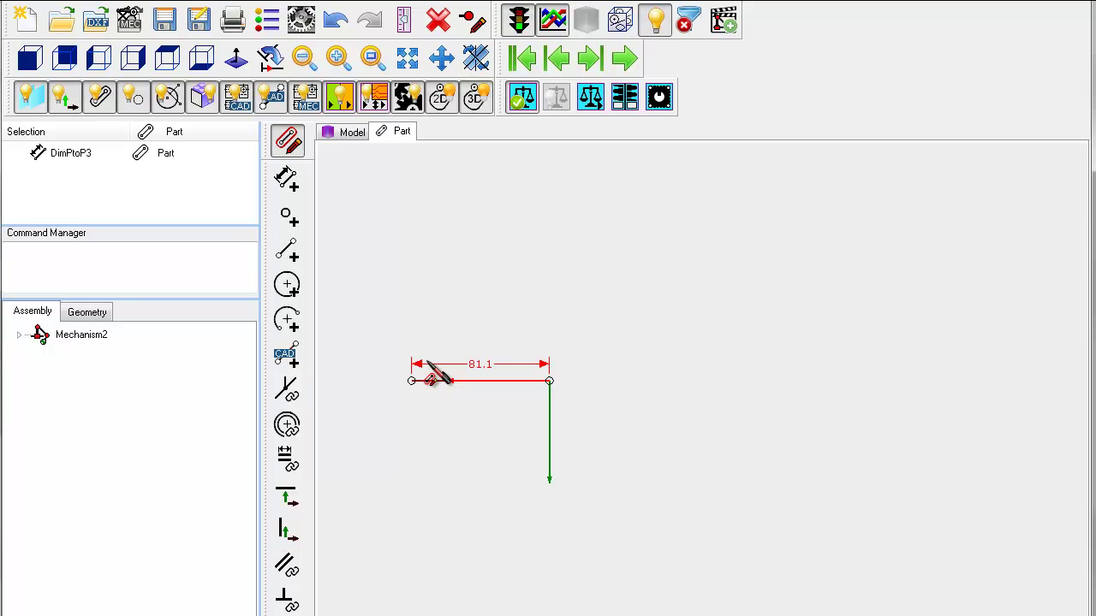
left_click(470, 261)
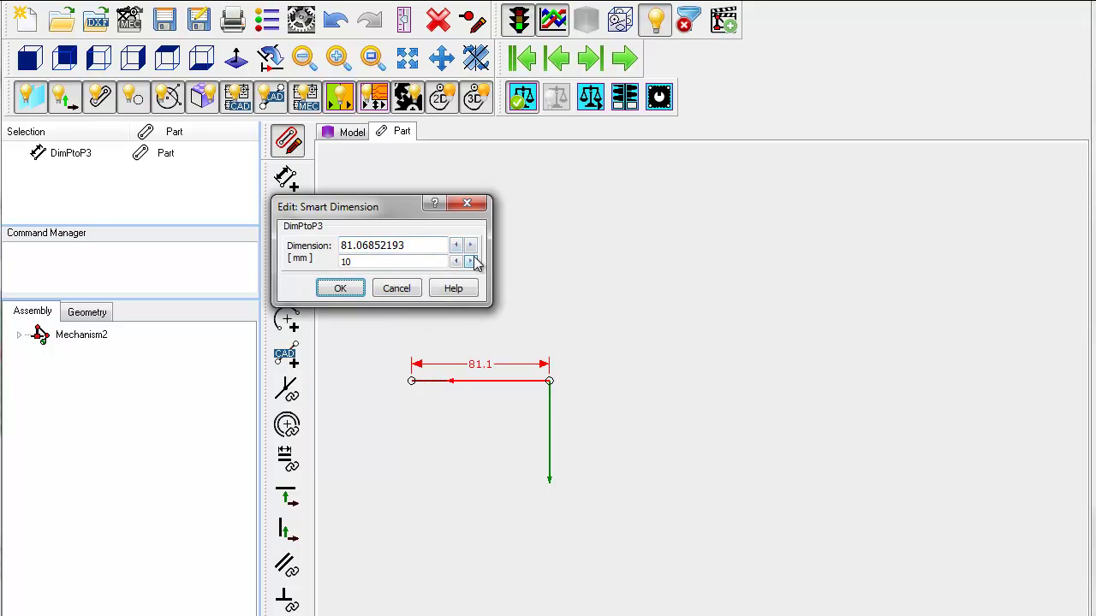
left_click(438, 245)
right_click(438, 245)
left_click(477, 278)
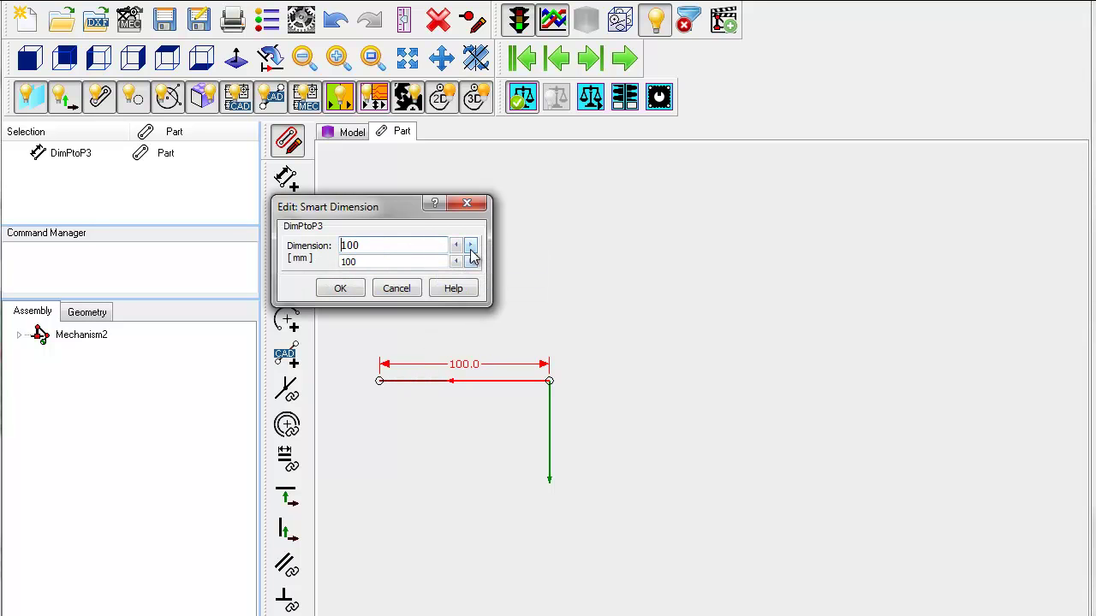
left_click(470, 245)
left_click(470, 245)
left_click(339, 291)
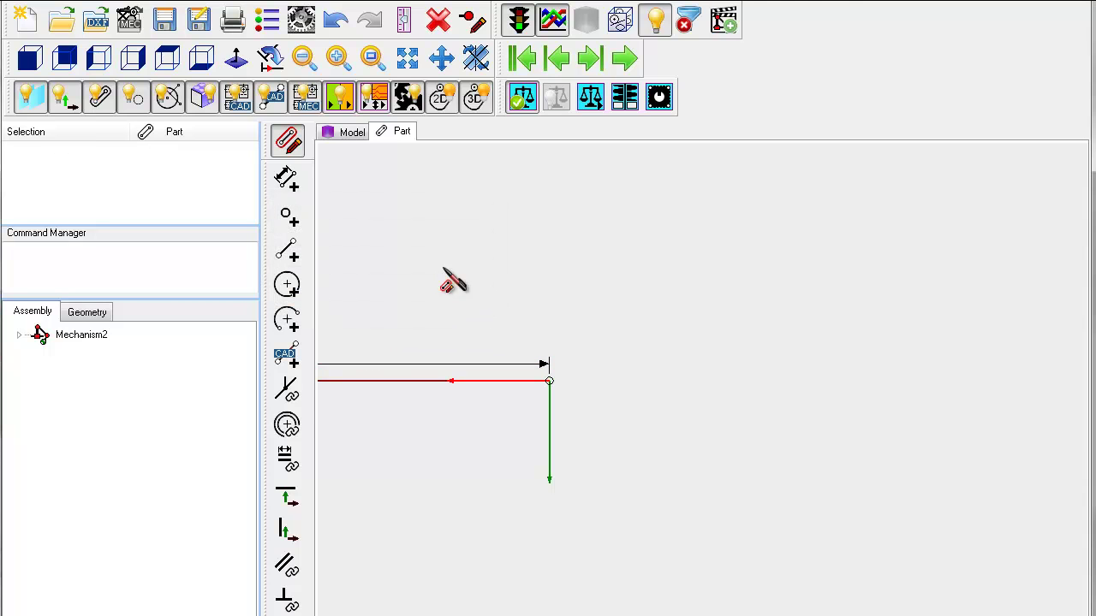
left_click(304, 149)
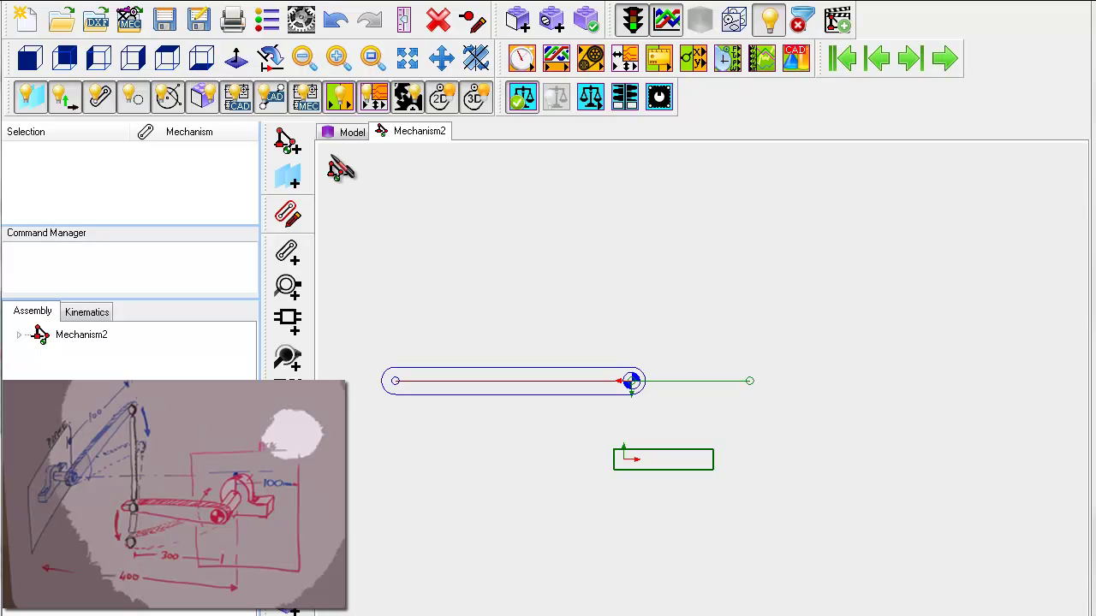
Show the 3-D model and rotate the view to see all three planes.
left_click(344, 134)
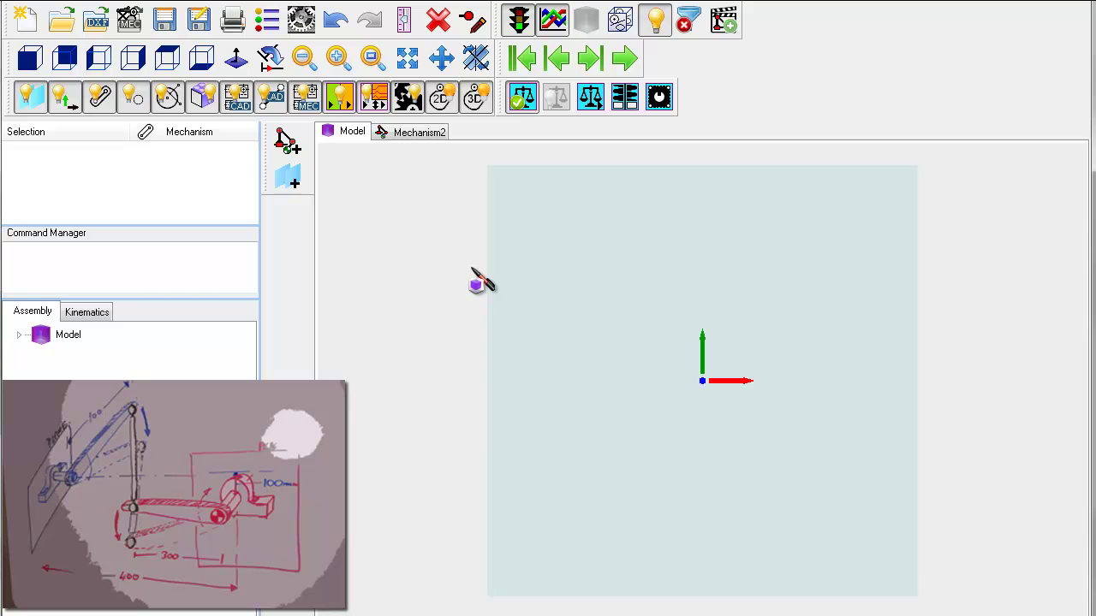
left_click(476, 57)
left_click_drag(450, 200, 480, 220)
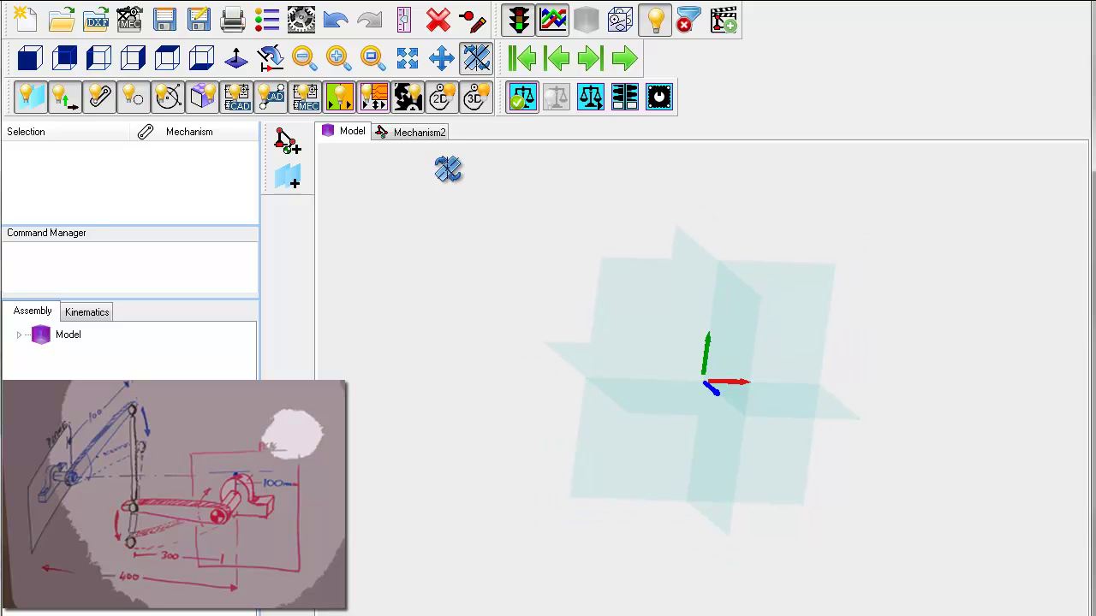
left_click(476, 57)
Add Plane4 offset -300 from Plane3.
left_click(289, 178)
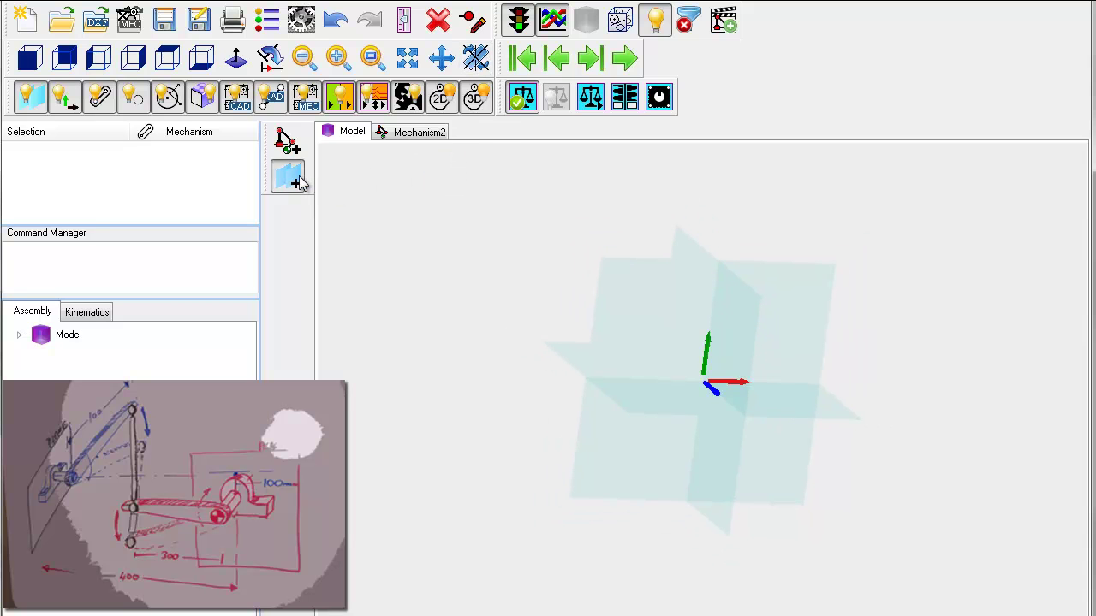
left_click(690, 248)
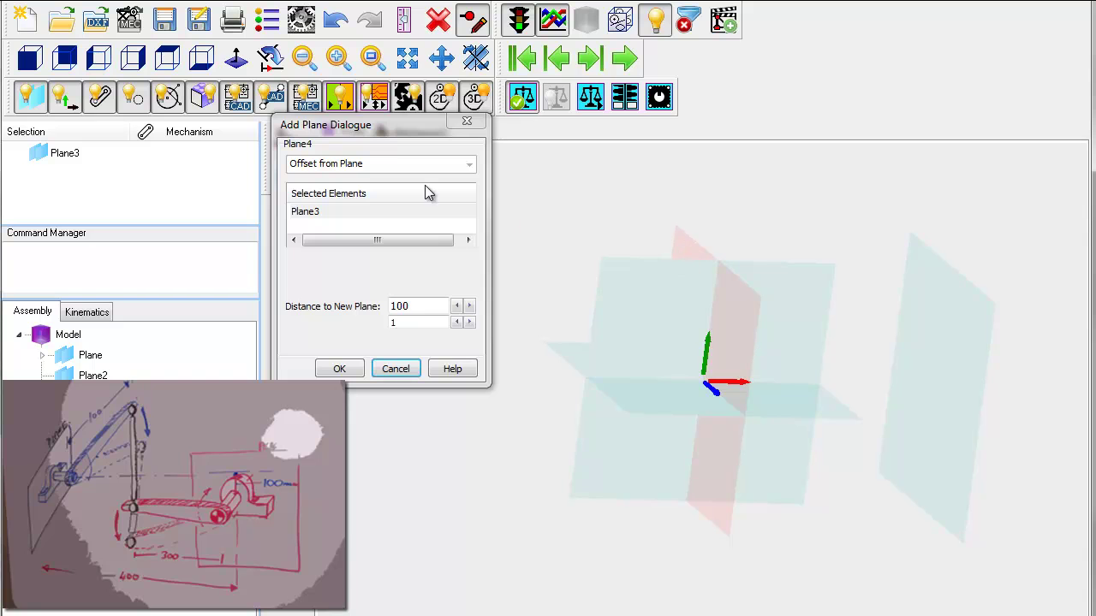
mouse_move(414, 137)
left_mouse_down()
mouse_move(246, 167)
mouse_move(241, 180)
left_mouse_up()
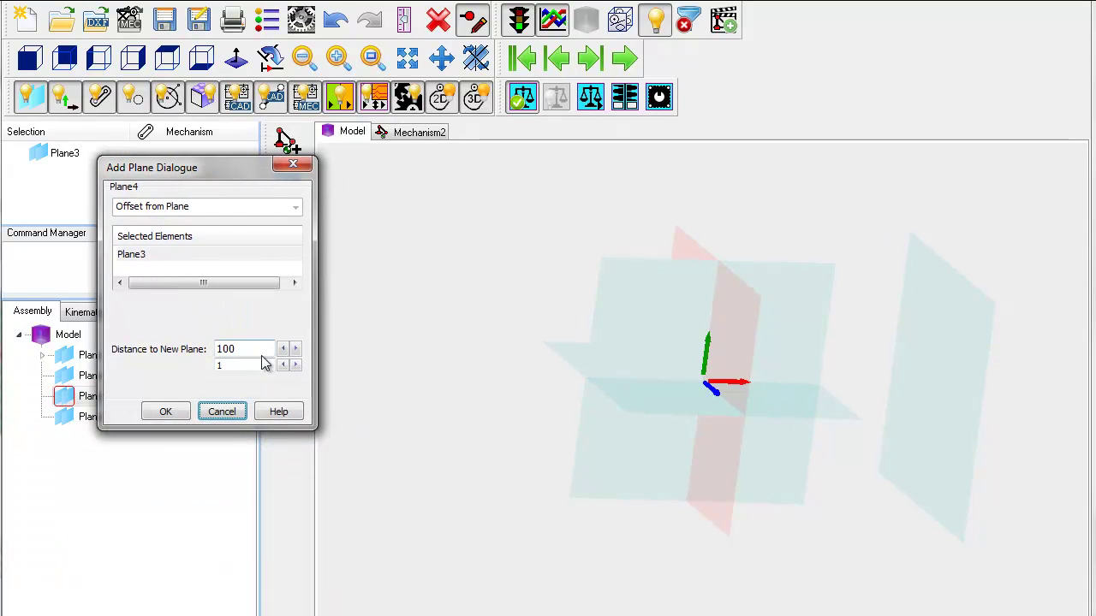
left_click(295, 366)
left_click(295, 366)
left_click(284, 349)
left_click(283, 349)
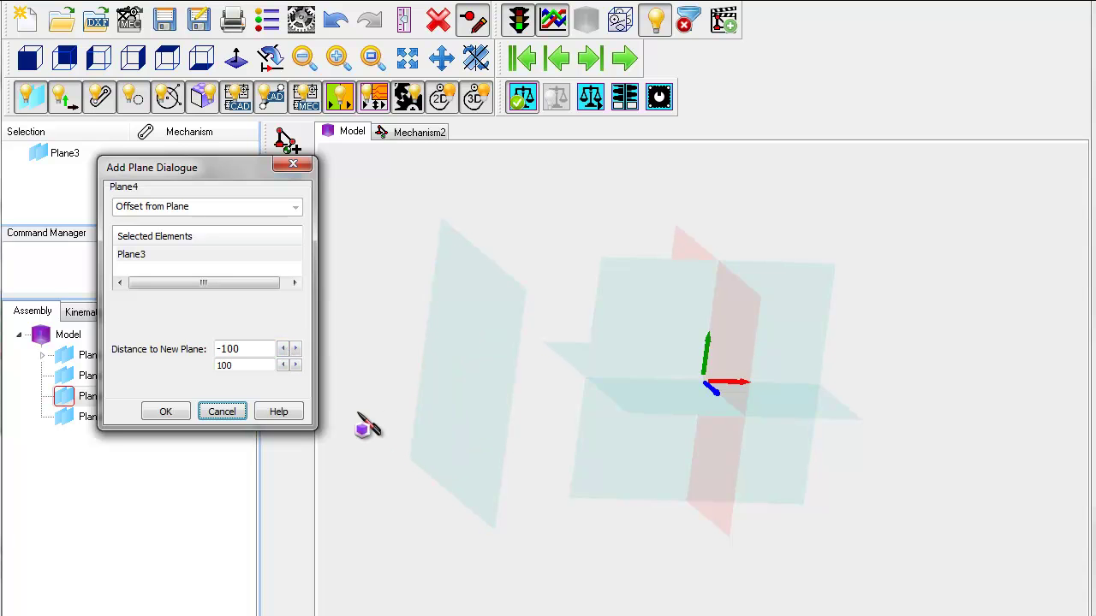
left_click(400, 236)
scroll(401, 236, "down", 5)
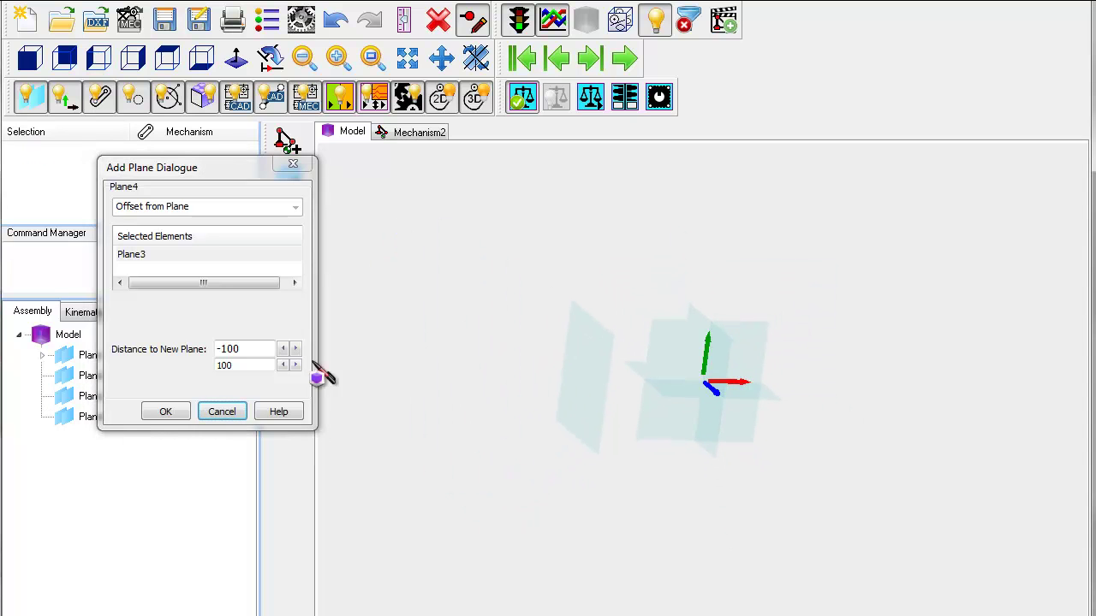
left_click(283, 349)
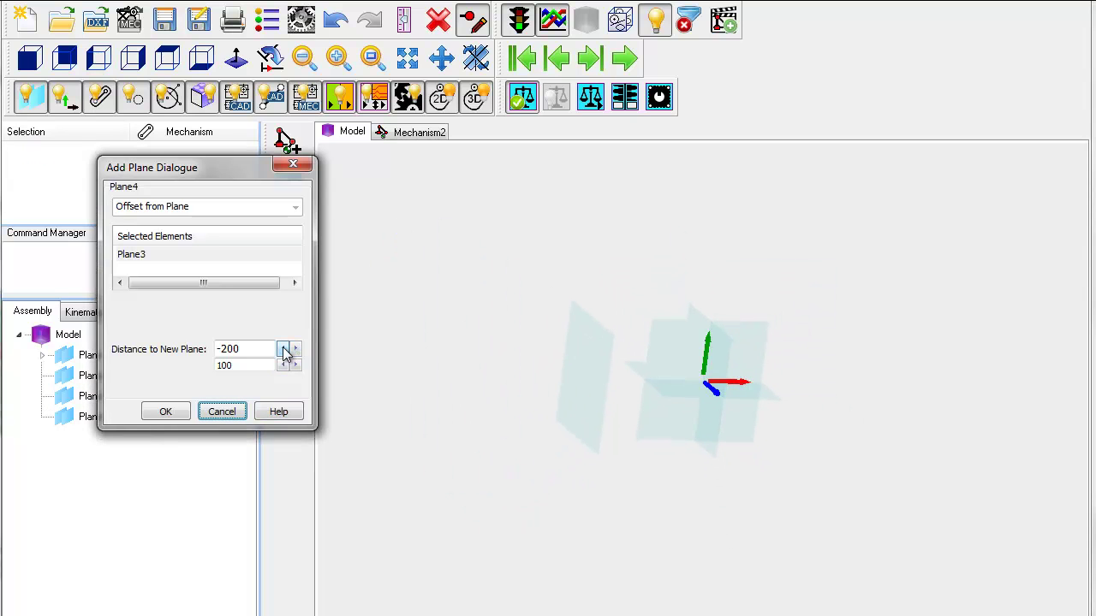
left_click(283, 349)
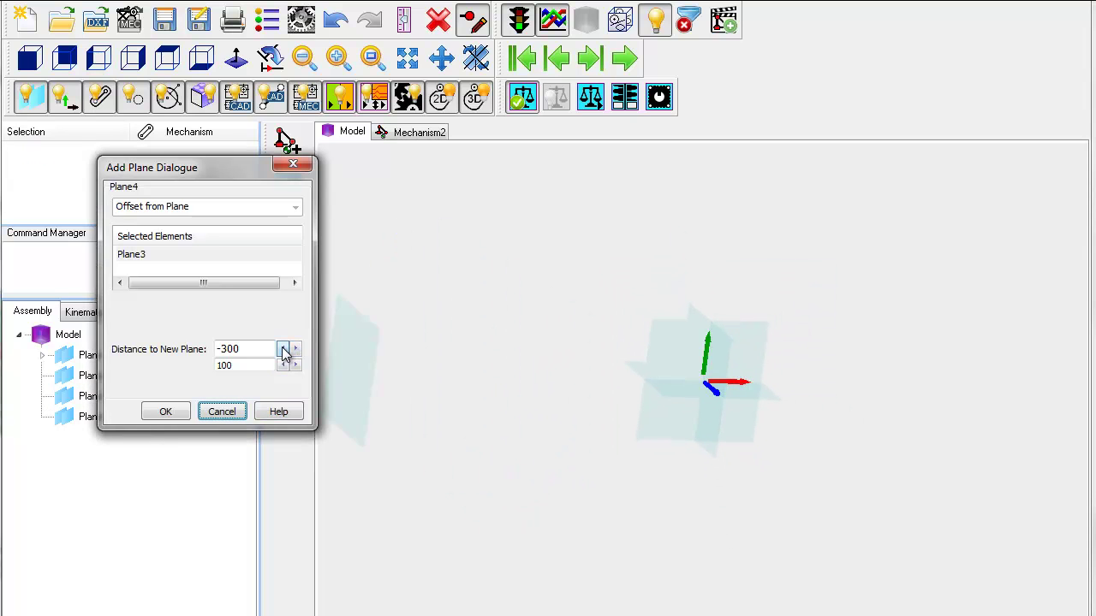
left_click(171, 411)
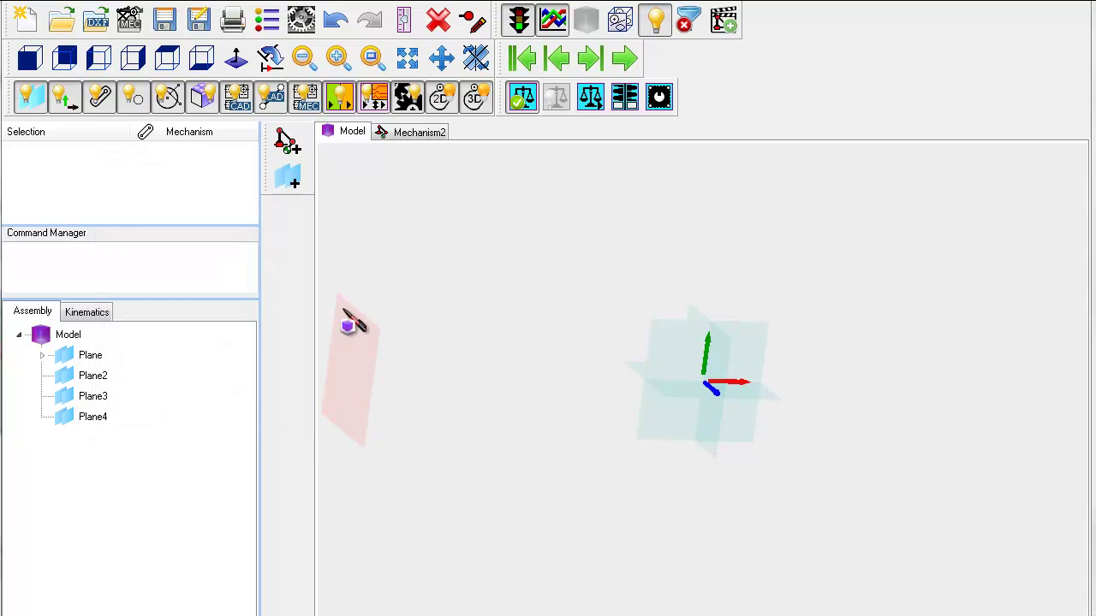
Add a new mechanism on Plane4.
left_click(291, 146)
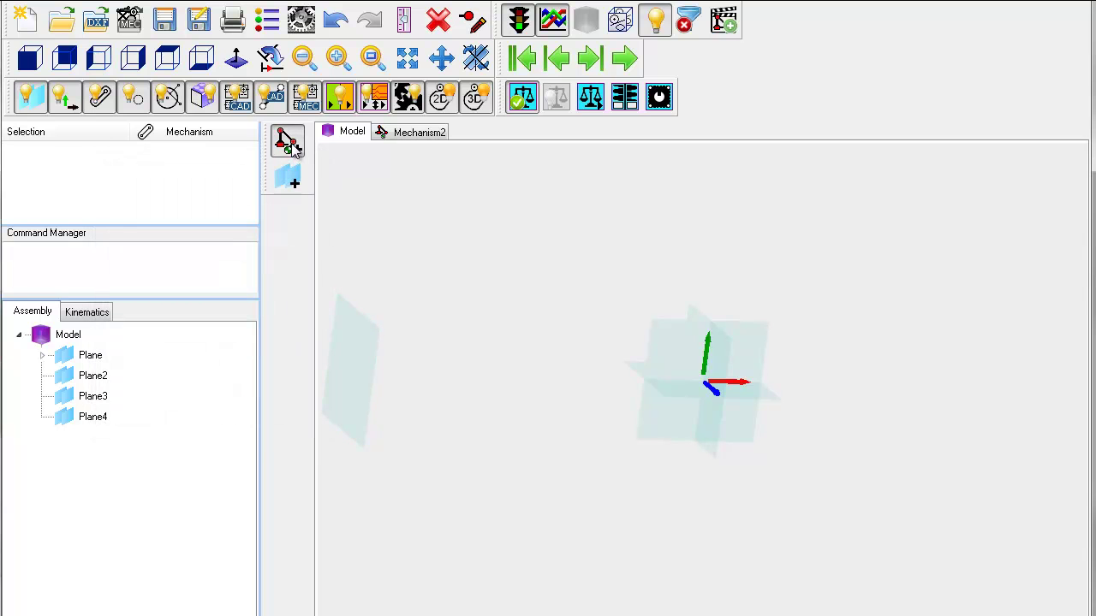
left_click(351, 351)
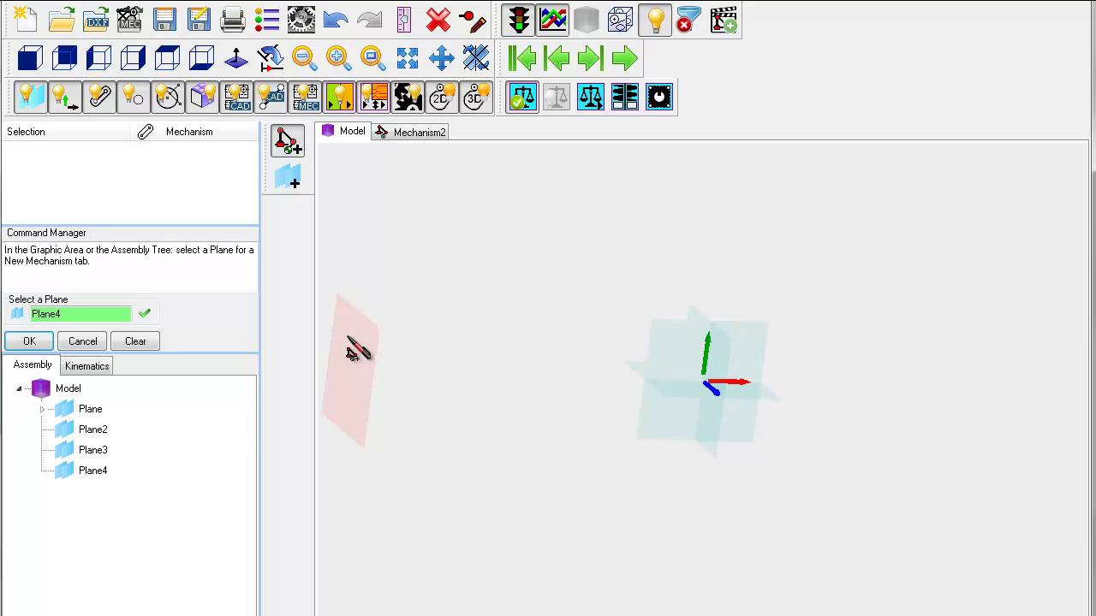
left_click(29, 341)
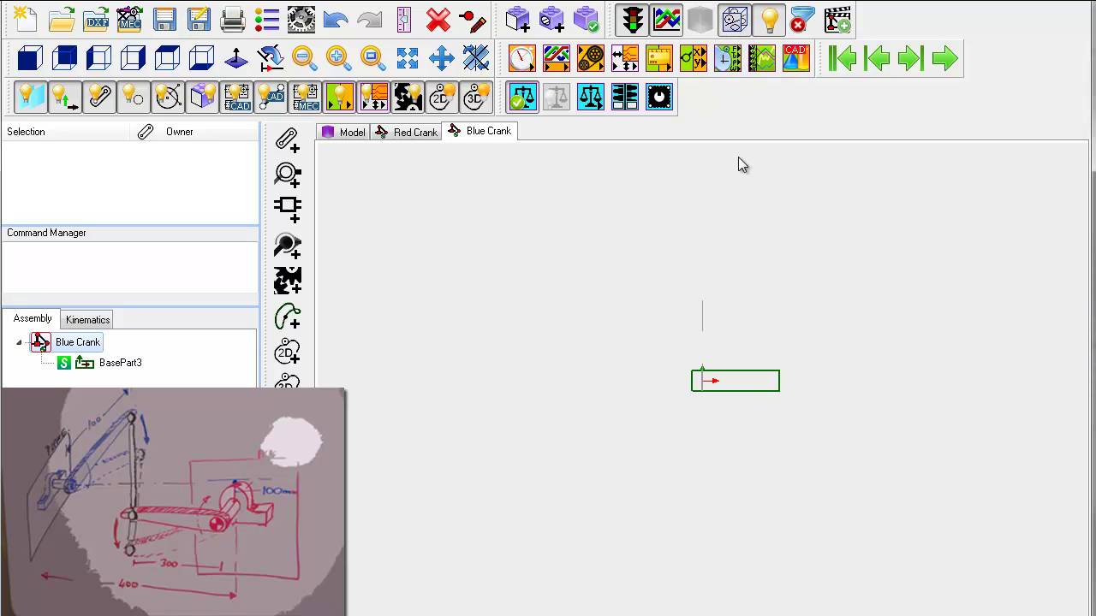
In the Blue Crank base-part sketch, draw a horizontal line above the origin.
double_click(754, 404)
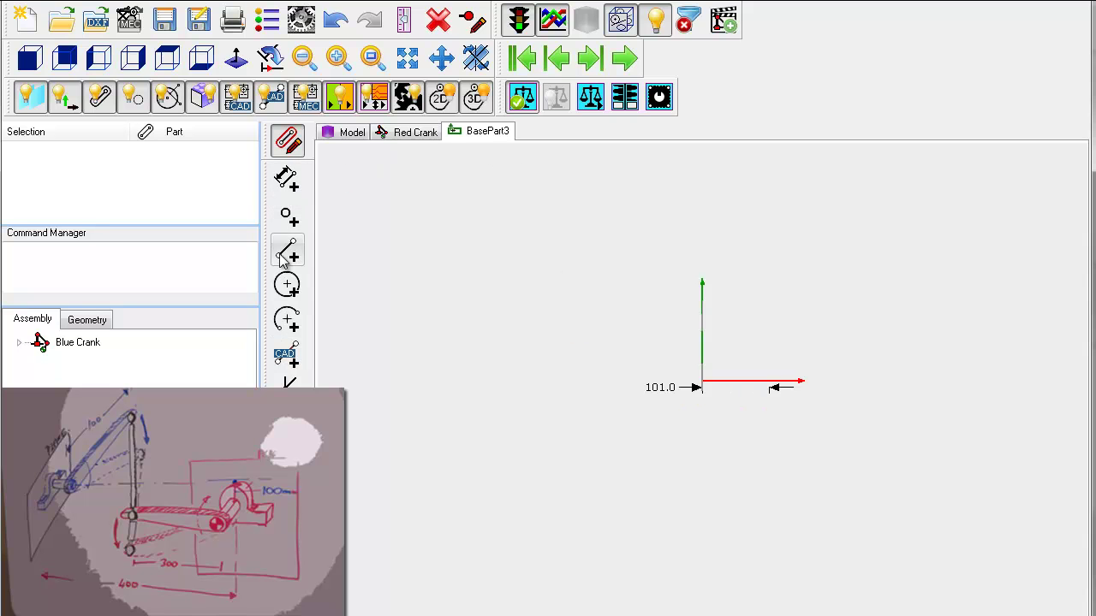
left_click(565, 285)
left_click(676, 286)
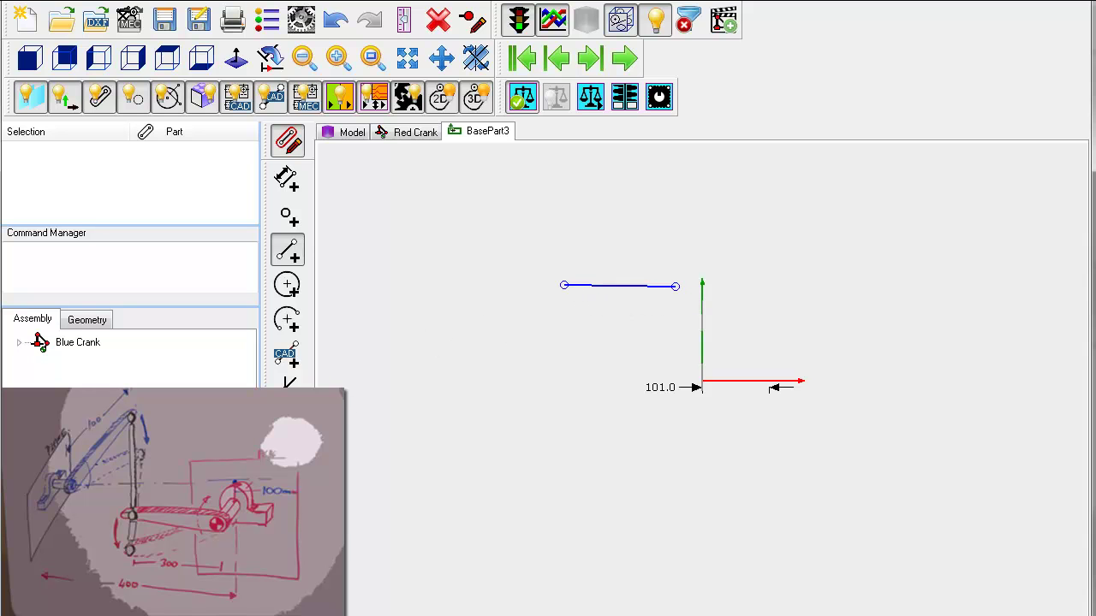
key("Escape")
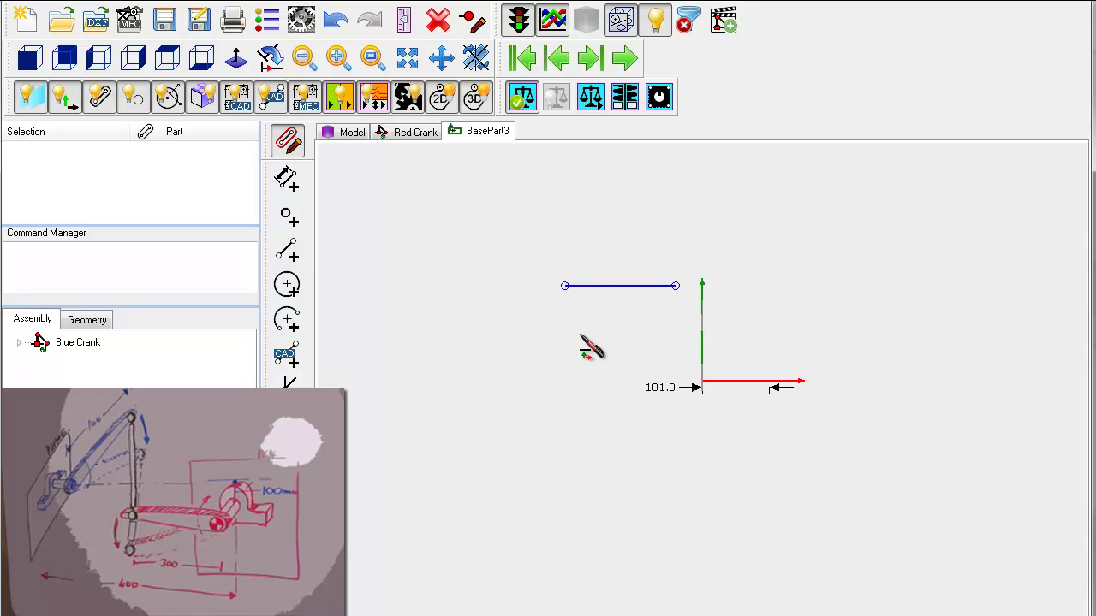
Dimension the top line's height to 150 mm.
left_click(288, 178)
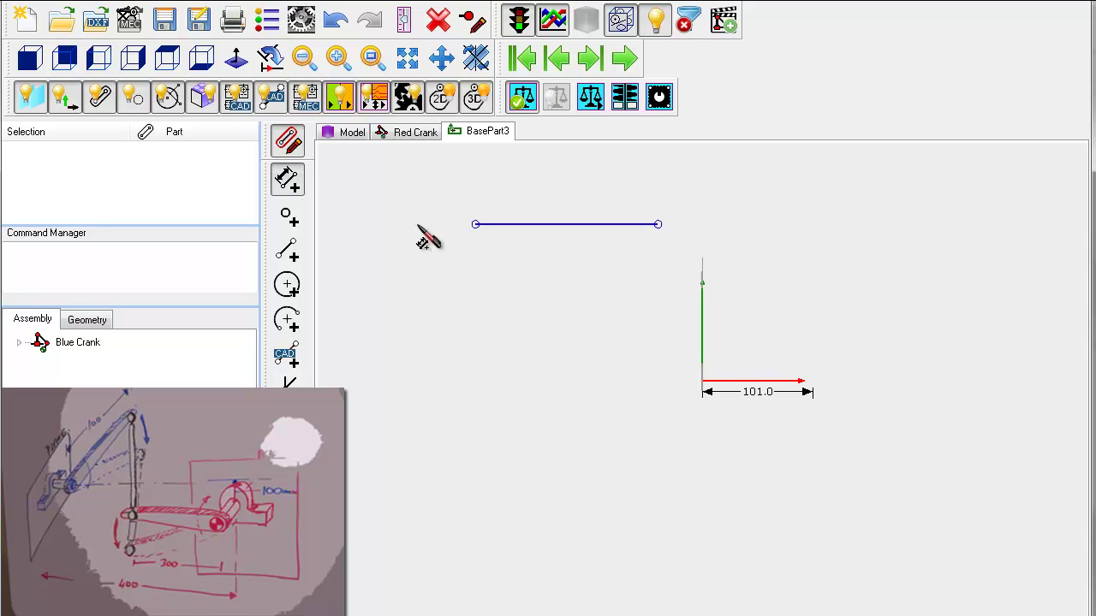
left_click(715, 381)
left_click(579, 226)
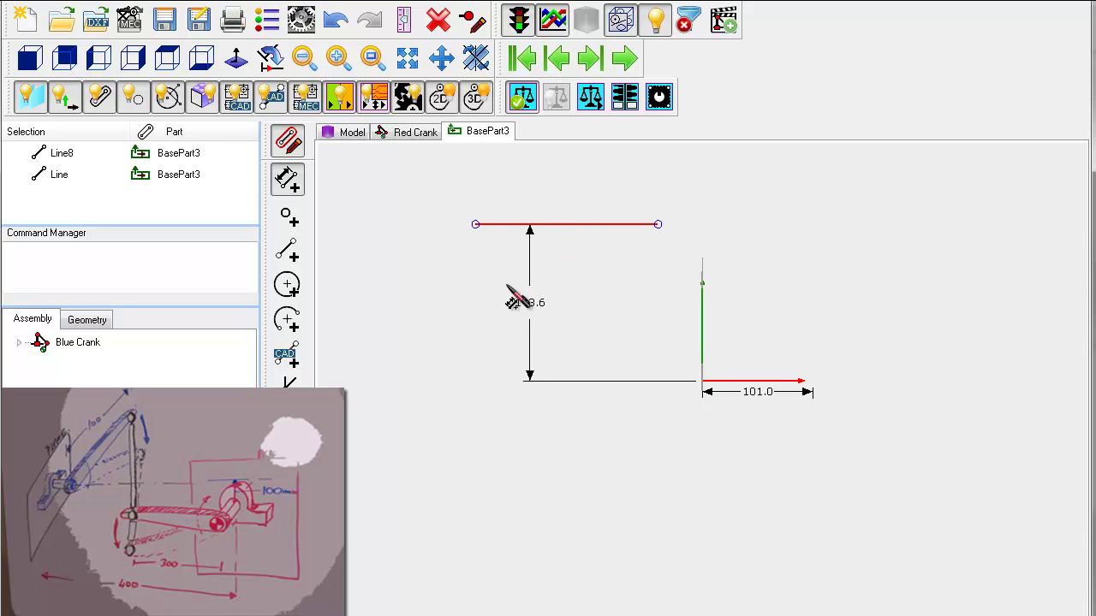
left_click(417, 306)
left_click(408, 246)
right_click(413, 247)
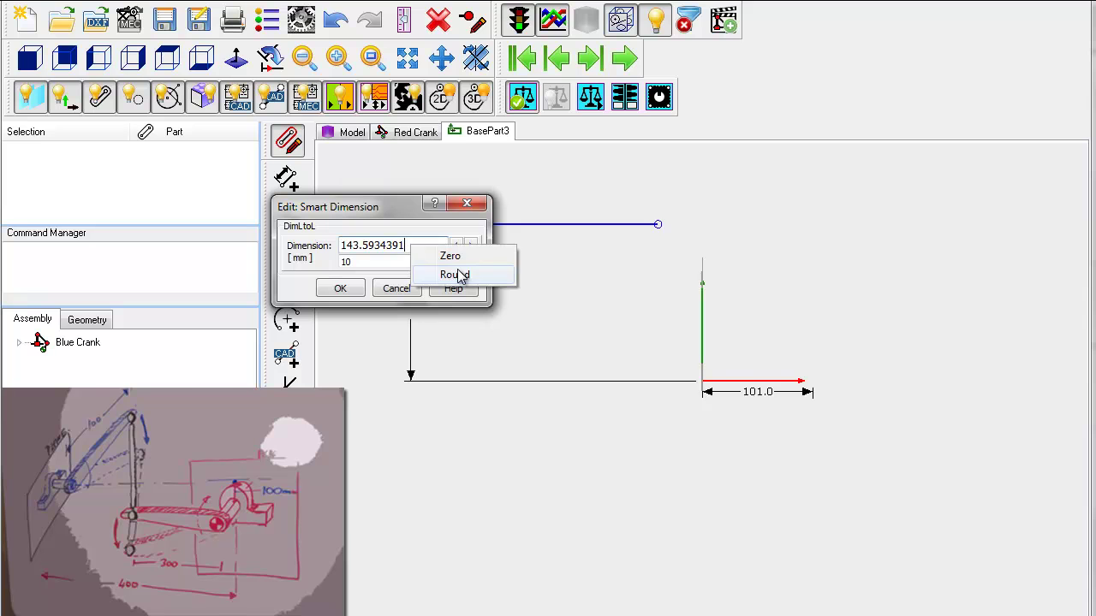
left_click(459, 276)
left_click(458, 246)
left_click(458, 246)
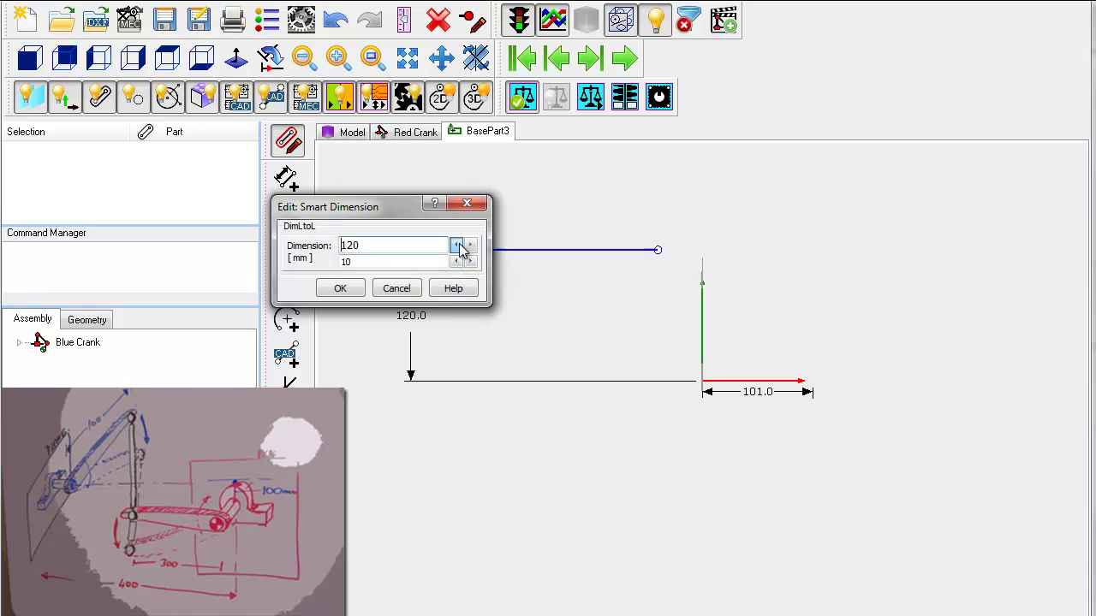
left_click(458, 247)
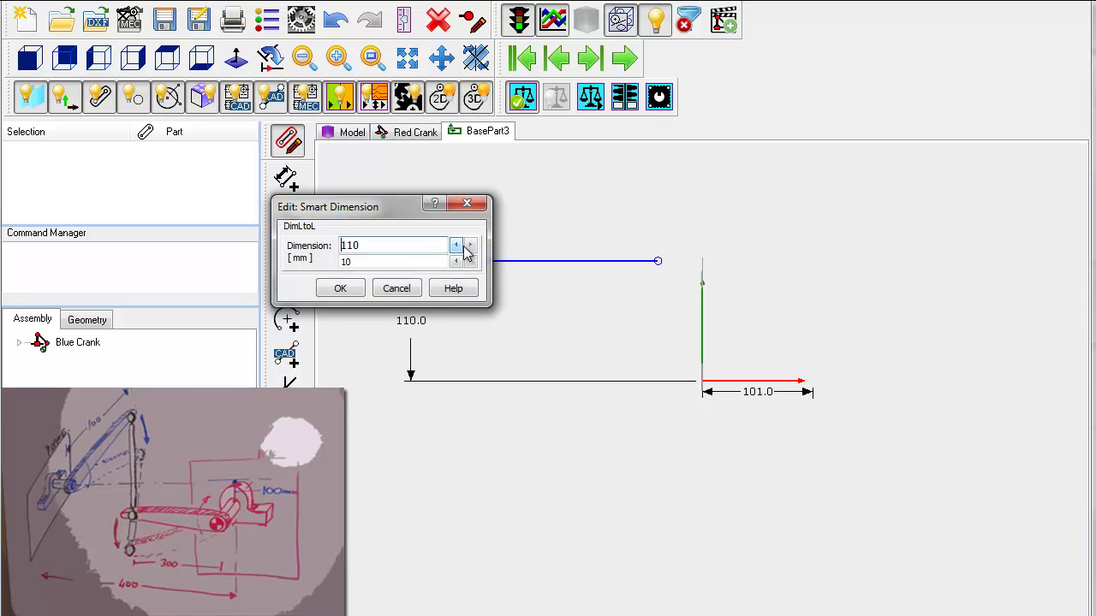
left_click(470, 246)
left_click(470, 246)
left_click(470, 246)
left_click(470, 245)
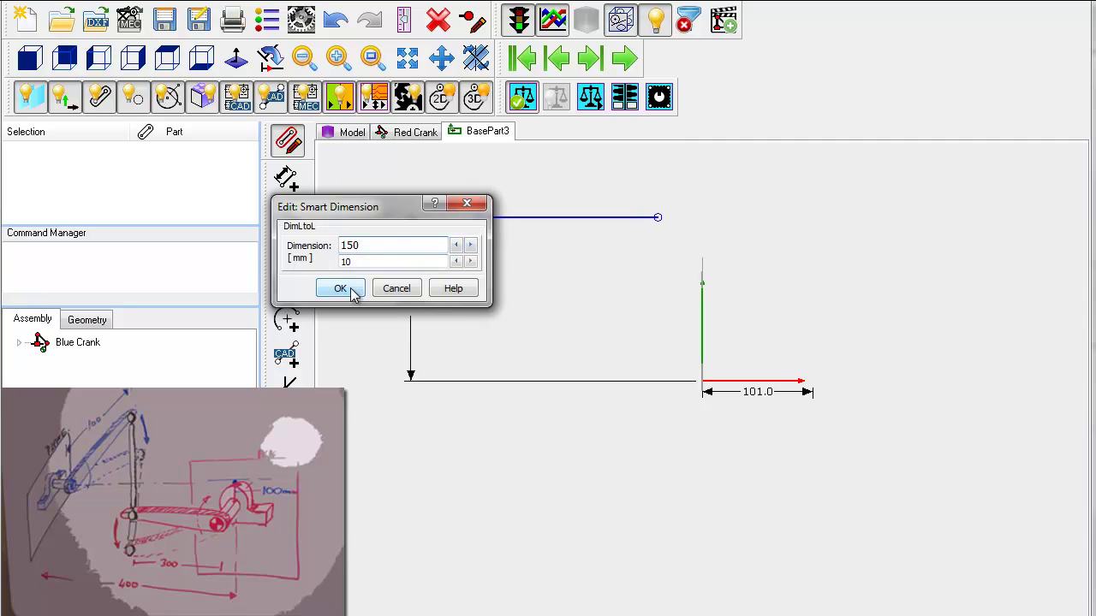
left_click(352, 290)
Dimension the top line's length to 170 mm.
left_click(503, 220)
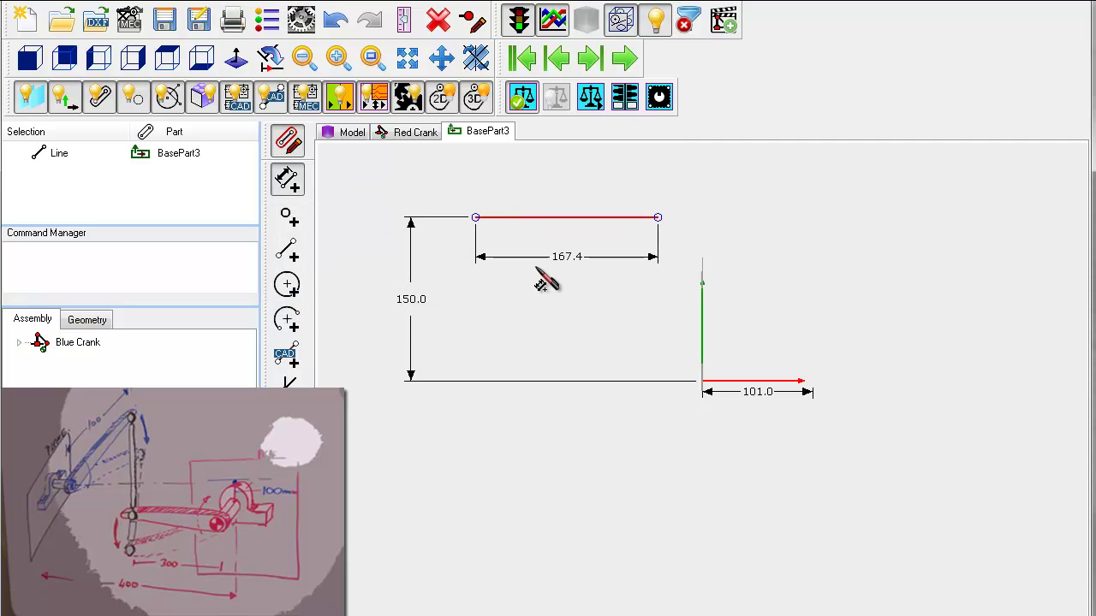
left_click(546, 291)
right_click(419, 246)
left_click(462, 274)
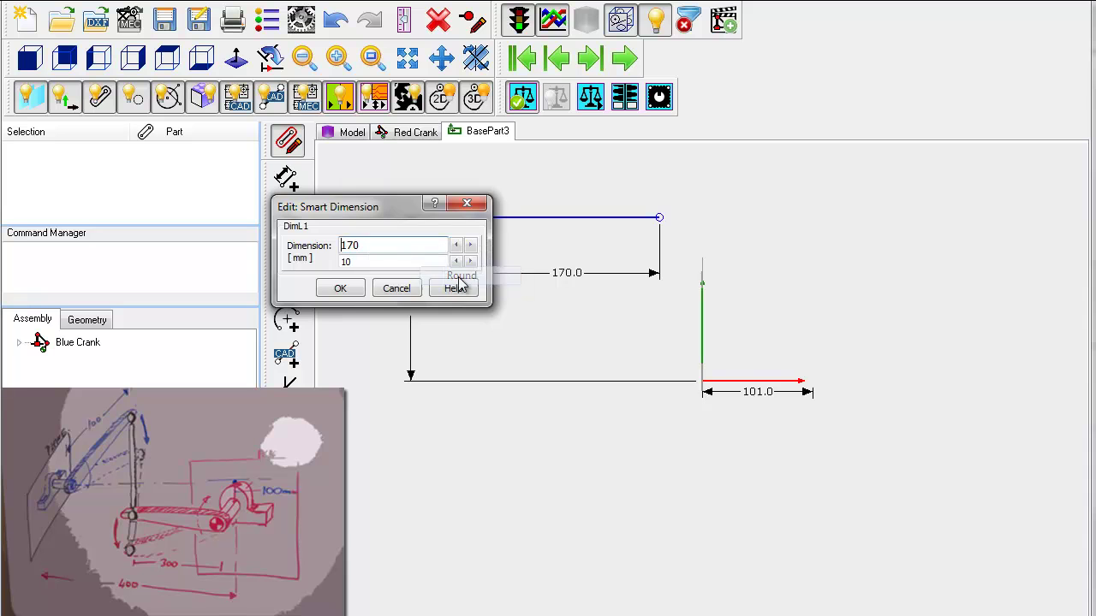
left_click(340, 288)
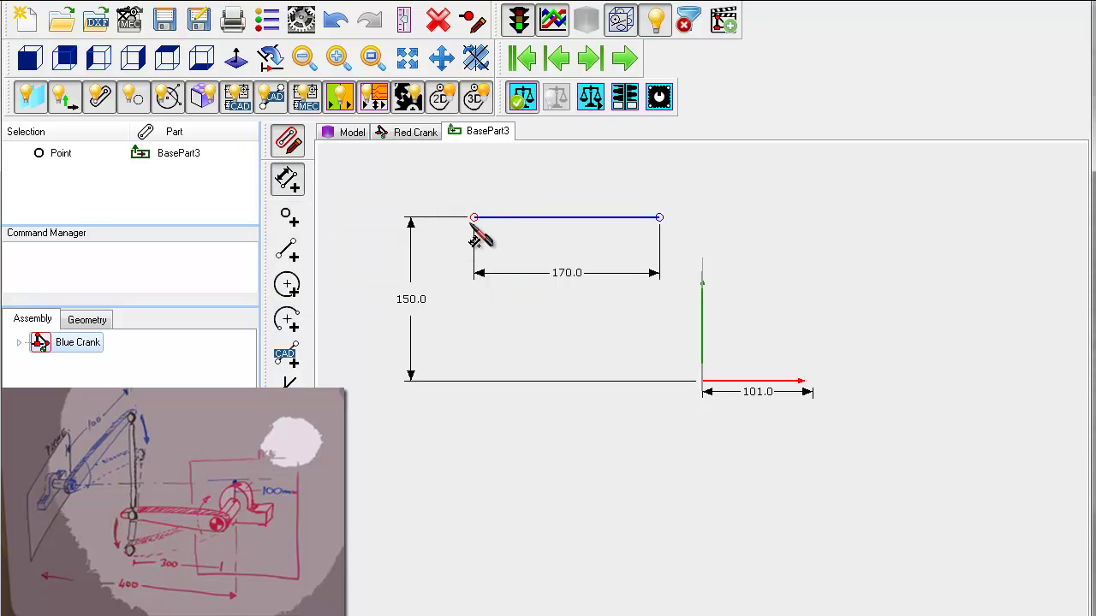
Set the line's left end 110 mm from the green vertical line.
left_click(703, 338)
left_click(576, 338)
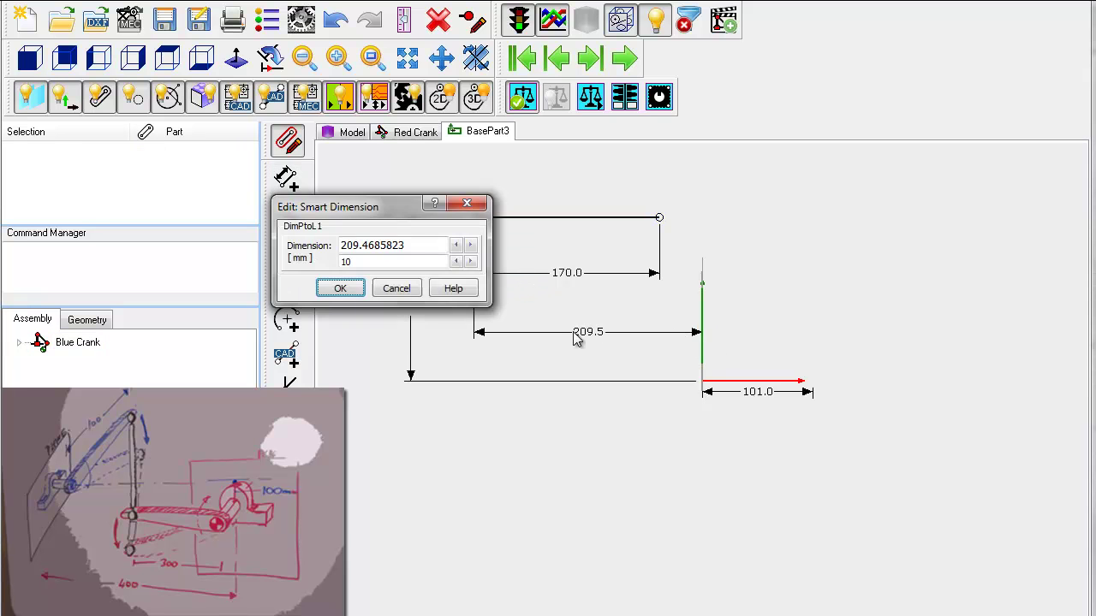
right_click(417, 246)
left_click(457, 277)
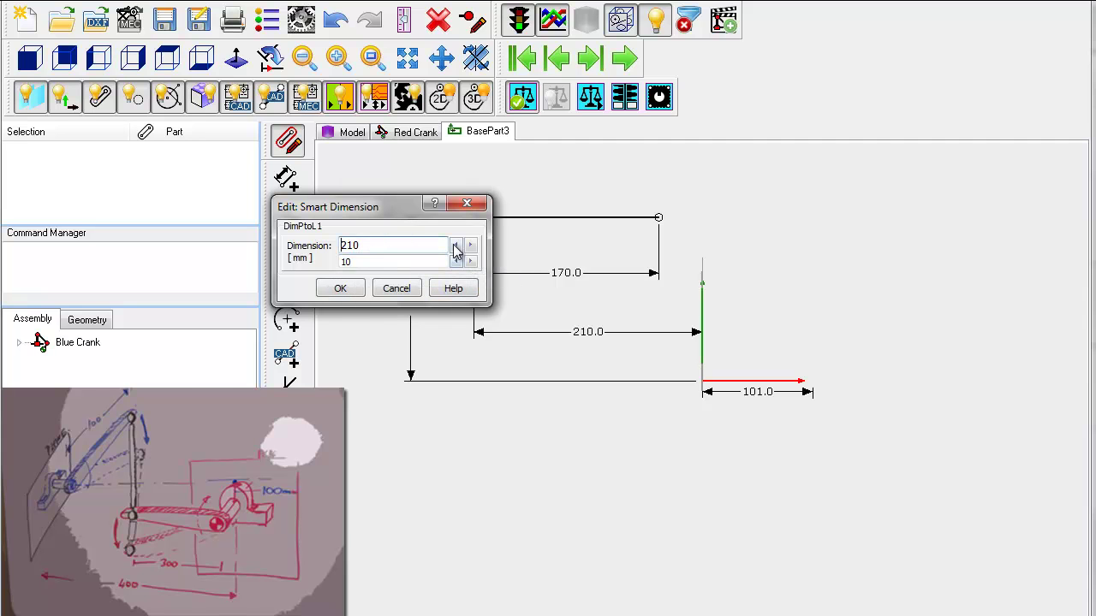
left_click(456, 246)
left_click(455, 246)
left_click(456, 247)
left_click(455, 247)
left_click(456, 246)
left_click(456, 247)
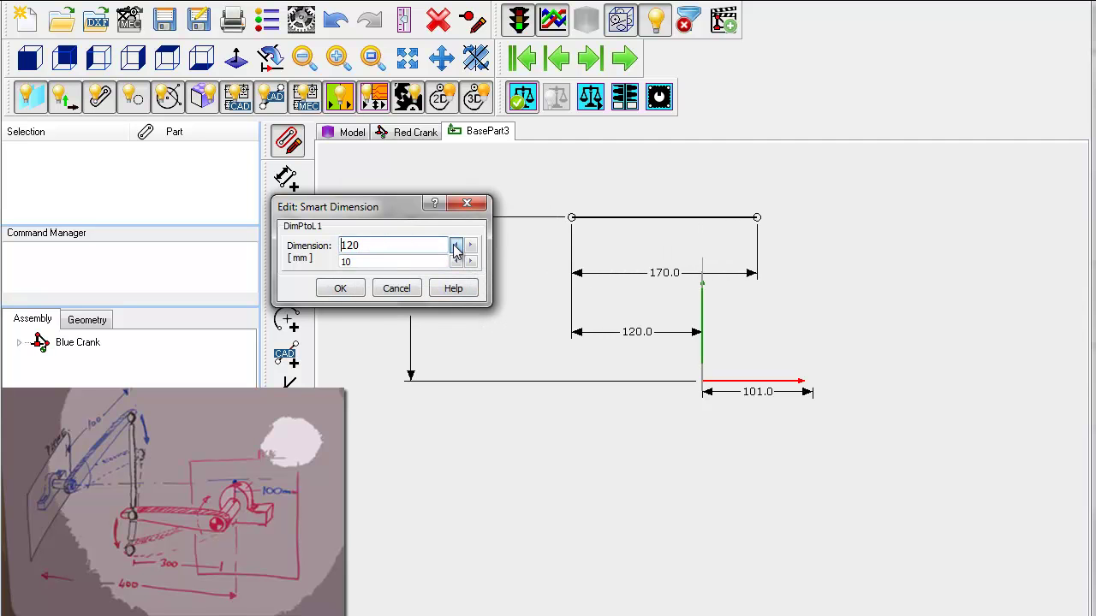
left_click(456, 246)
left_click(335, 291)
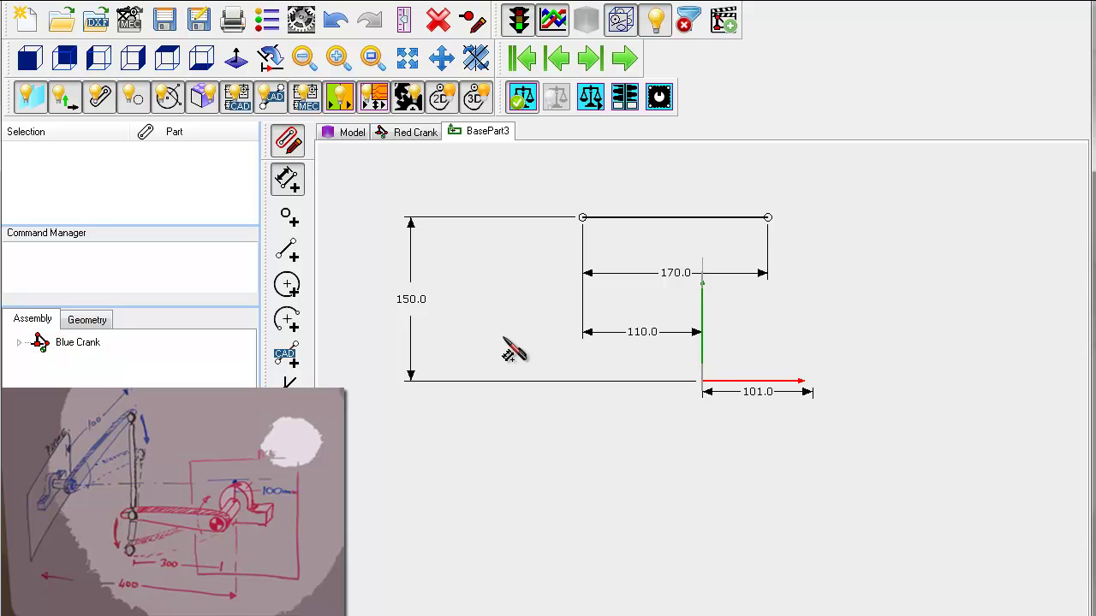
Back in Blue Crank, add a link from the top line's left end.
left_click(287, 142)
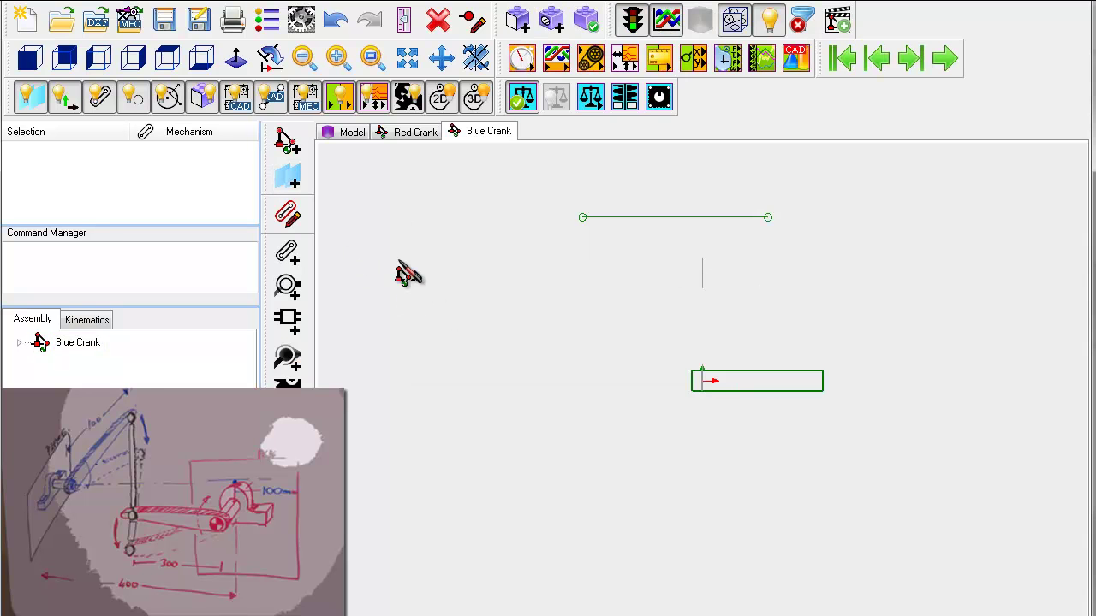
left_click(288, 251)
left_click(583, 219)
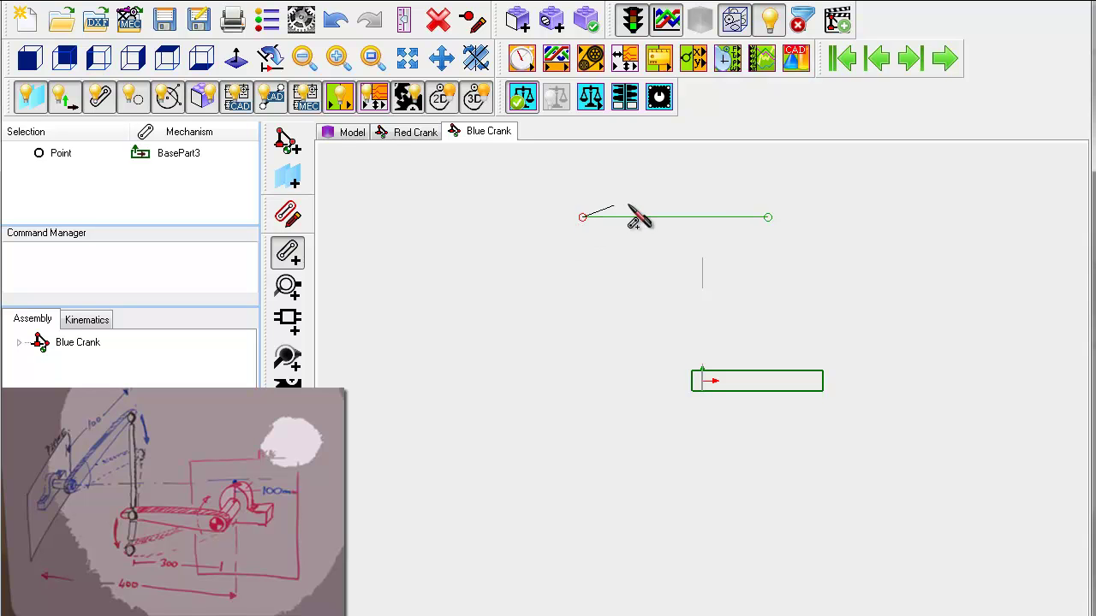
left_click(726, 189)
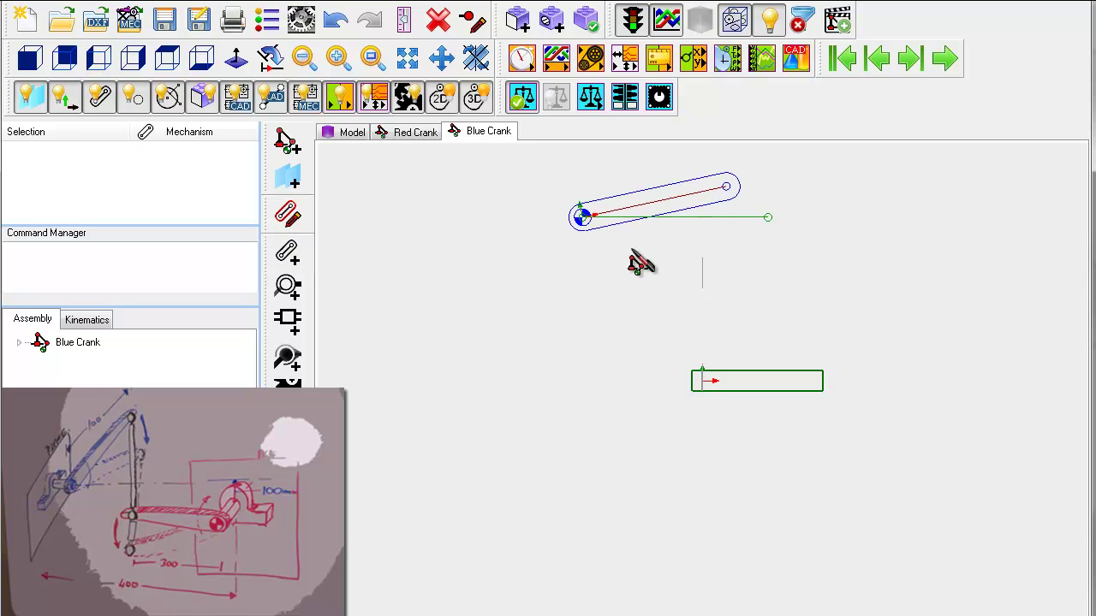
Change Part1's 134.8 length dimension to 100 mm.
double_click(697, 221)
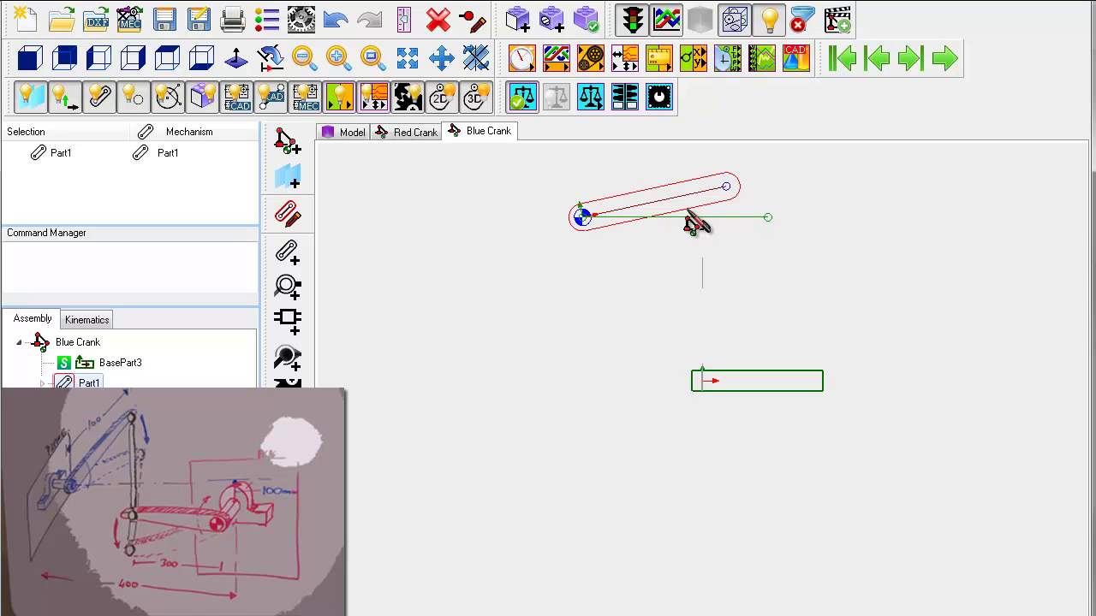
double_click(598, 233)
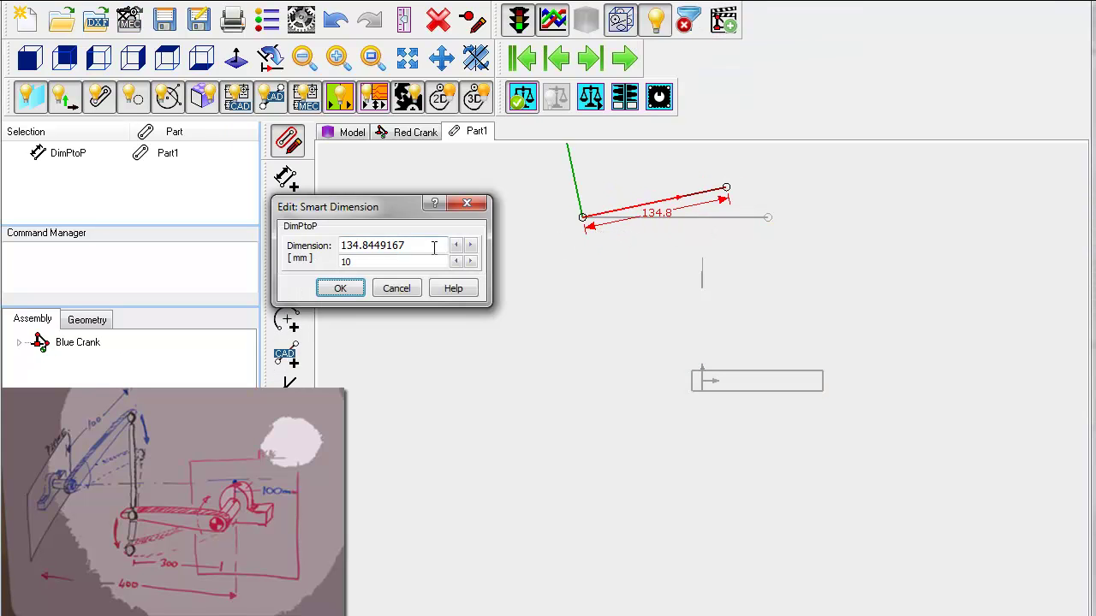
right_click(435, 255)
left_click(465, 282)
left_click(456, 245)
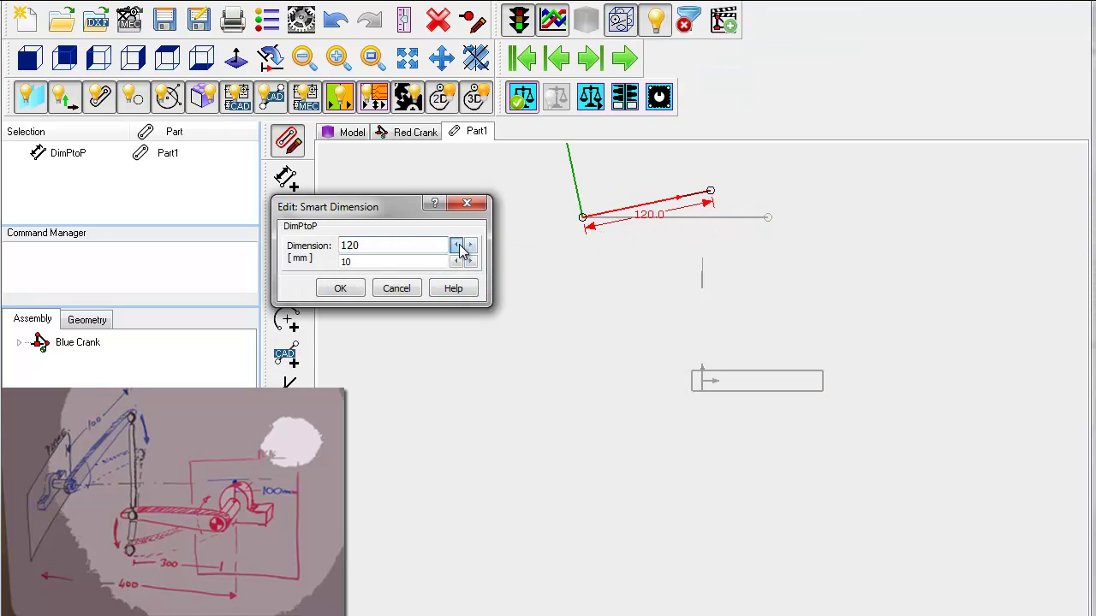
left_click(351, 289)
left_click(291, 145)
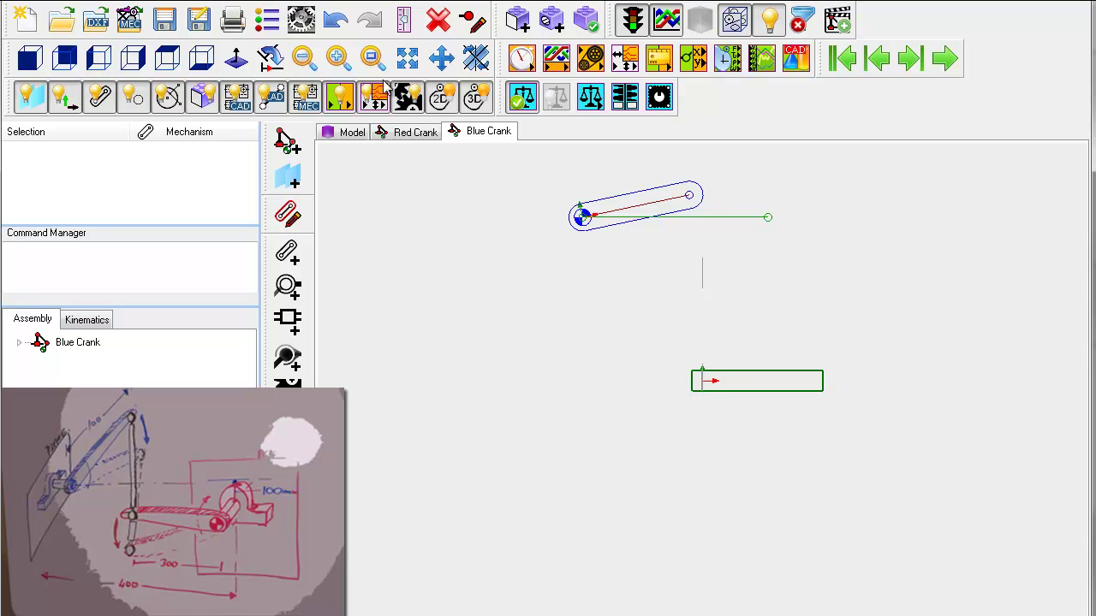
Add Linear Motion and Motion blocks and a Mot-Dim Rocker on the crank's pin joint.
left_click_drag(523, 60, 396, 312)
left_click_drag(556, 58, 484, 289)
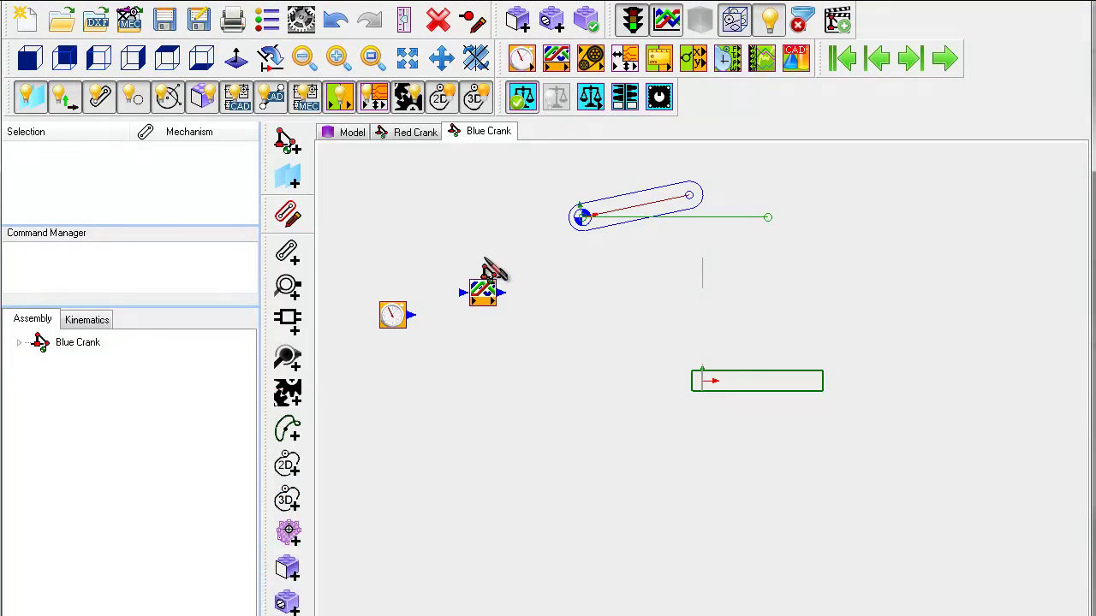
left_click(620, 58)
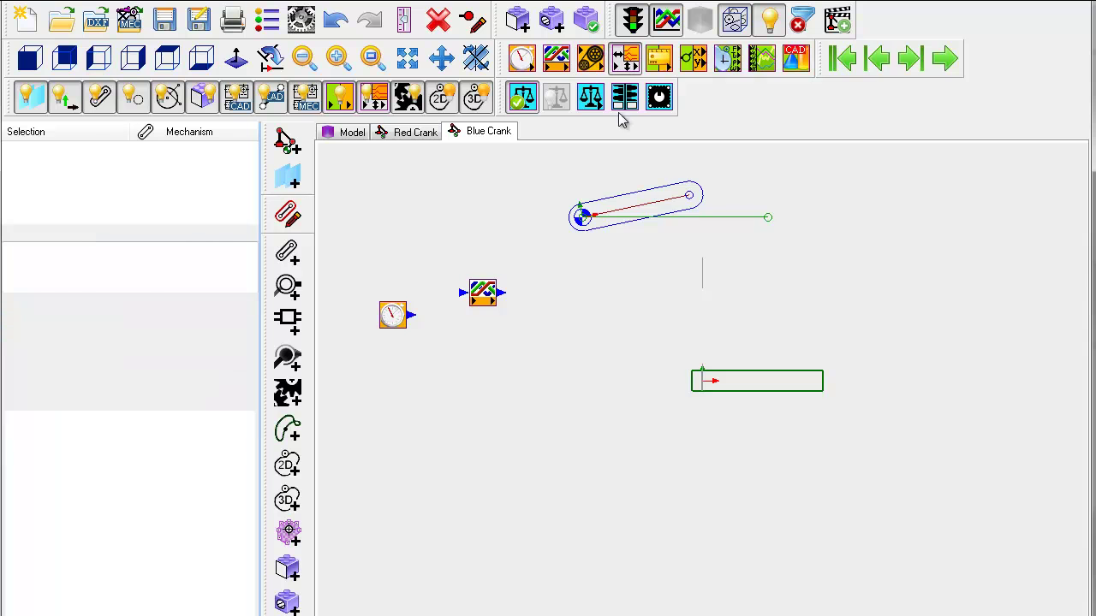
left_click(591, 242)
left_click(663, 221)
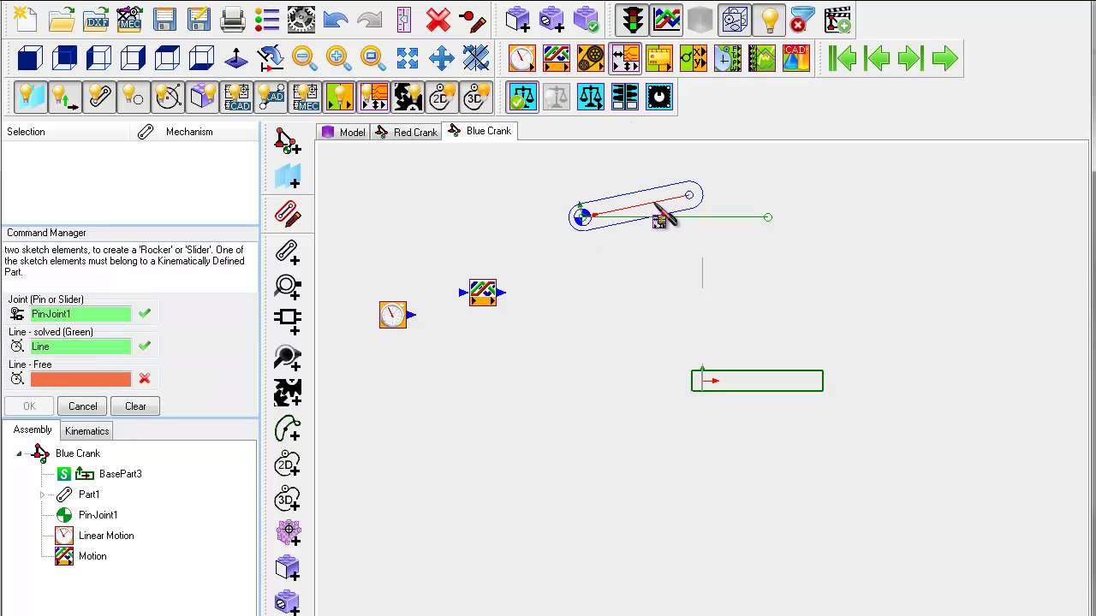
left_click(646, 249)
right_click(628, 275)
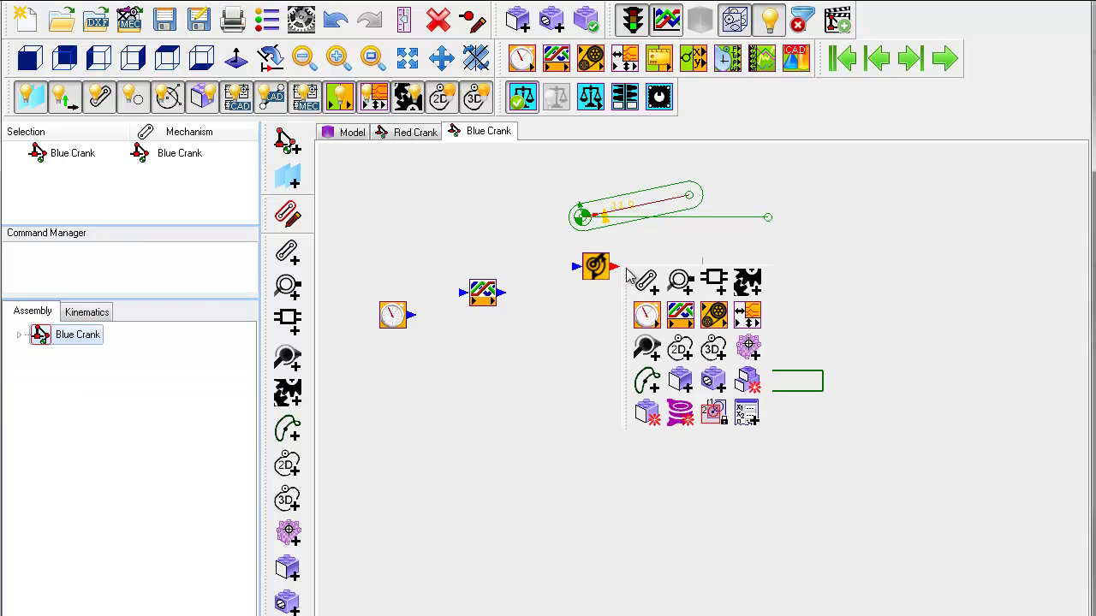
Wire Linear Motion to Motion, then add a Gearing block connected to the rocker.
left_click(412, 315)
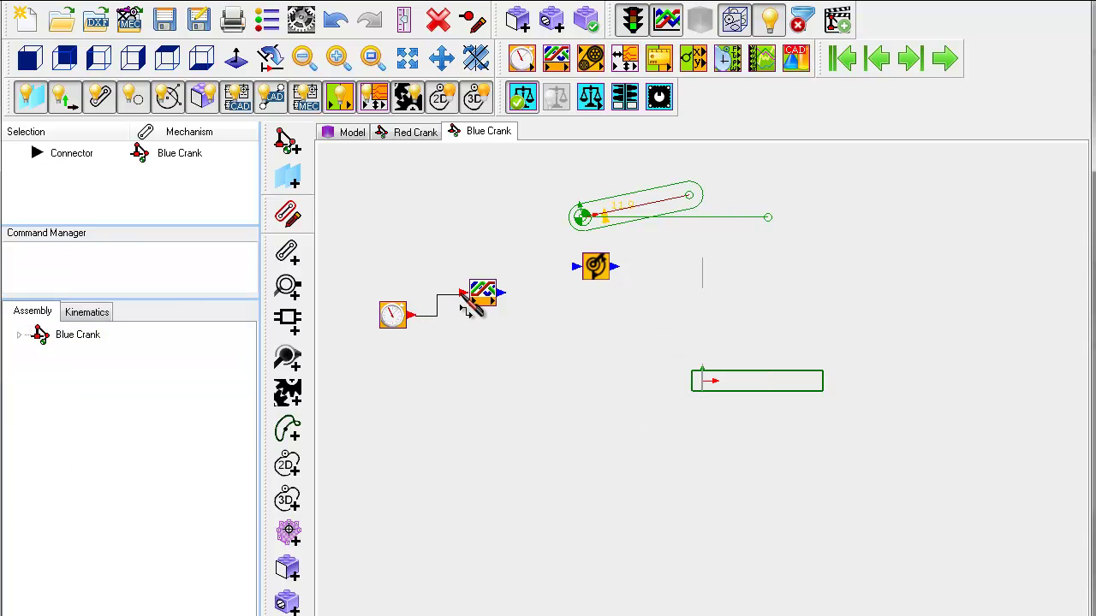
left_click(463, 292)
left_click_drag(482, 293, 445, 261)
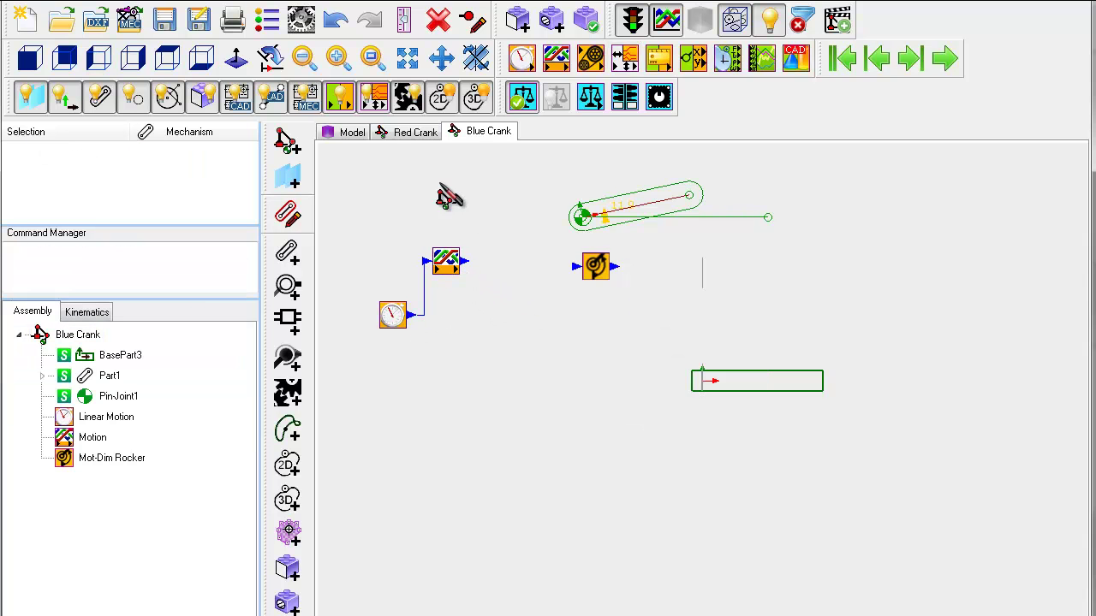
left_click(591, 57)
left_click(504, 279)
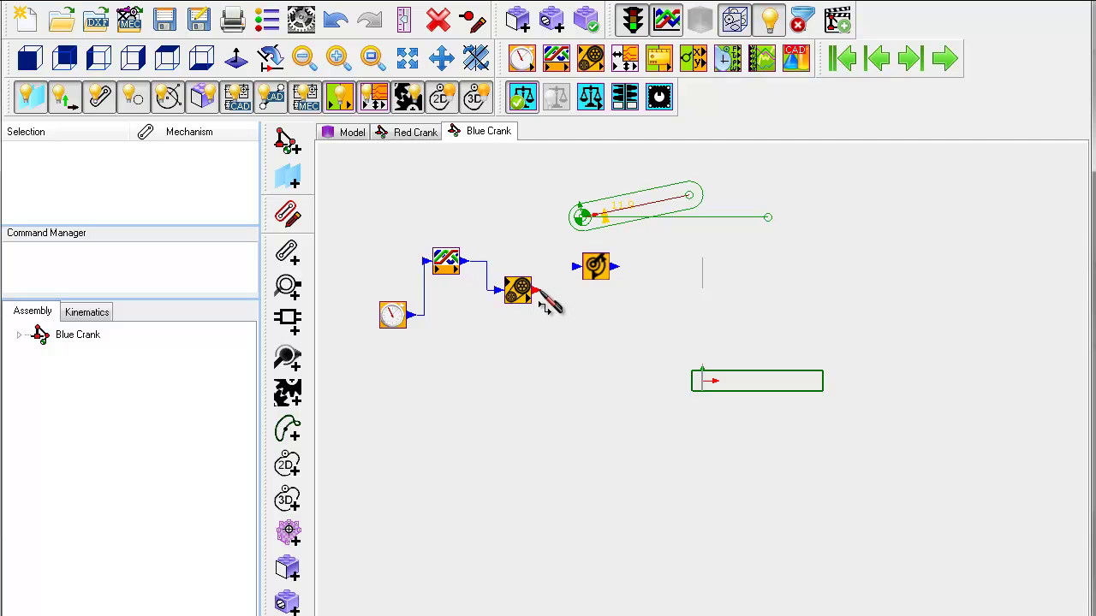
left_click_drag(541, 302, 576, 268)
left_click(524, 300)
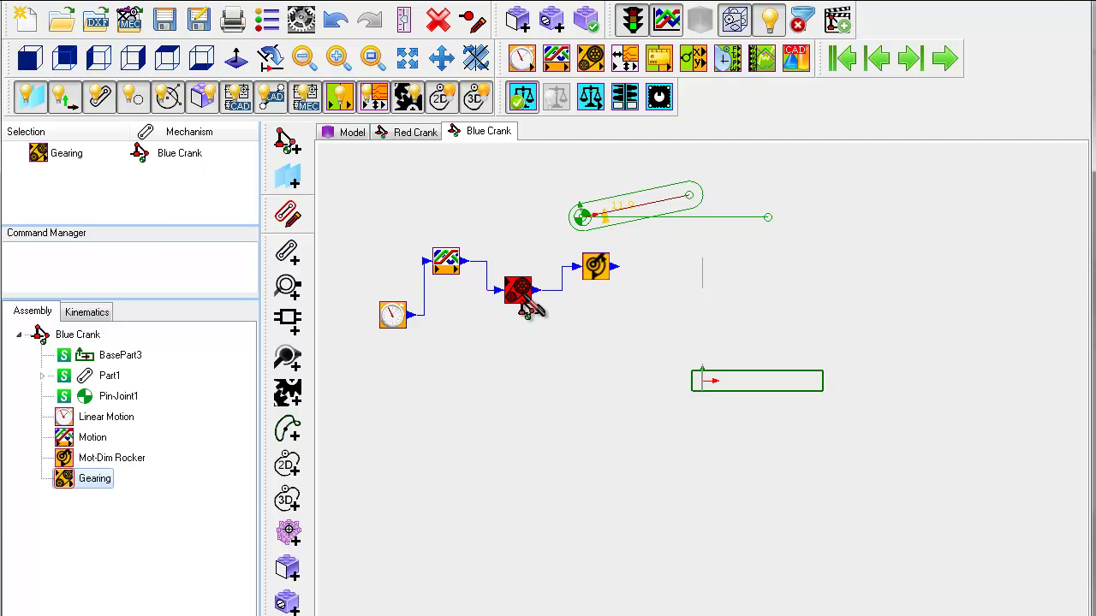
double_click(528, 302)
Set the Gearing ratio to 0.2, then step and rewind the motion.
double_click(378, 151)
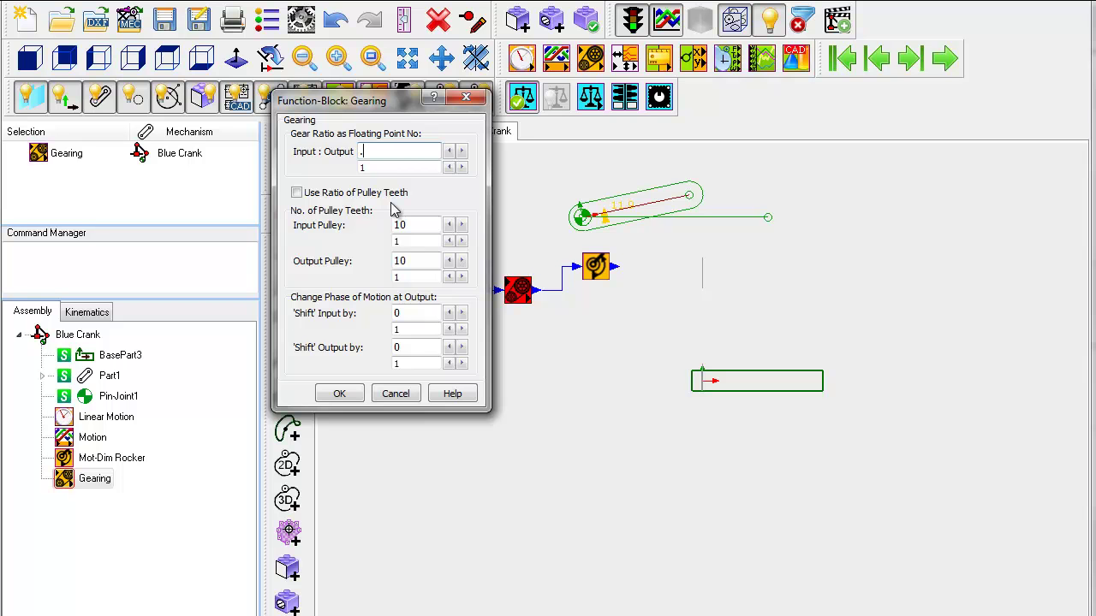
left_click(334, 396)
left_click(938, 57)
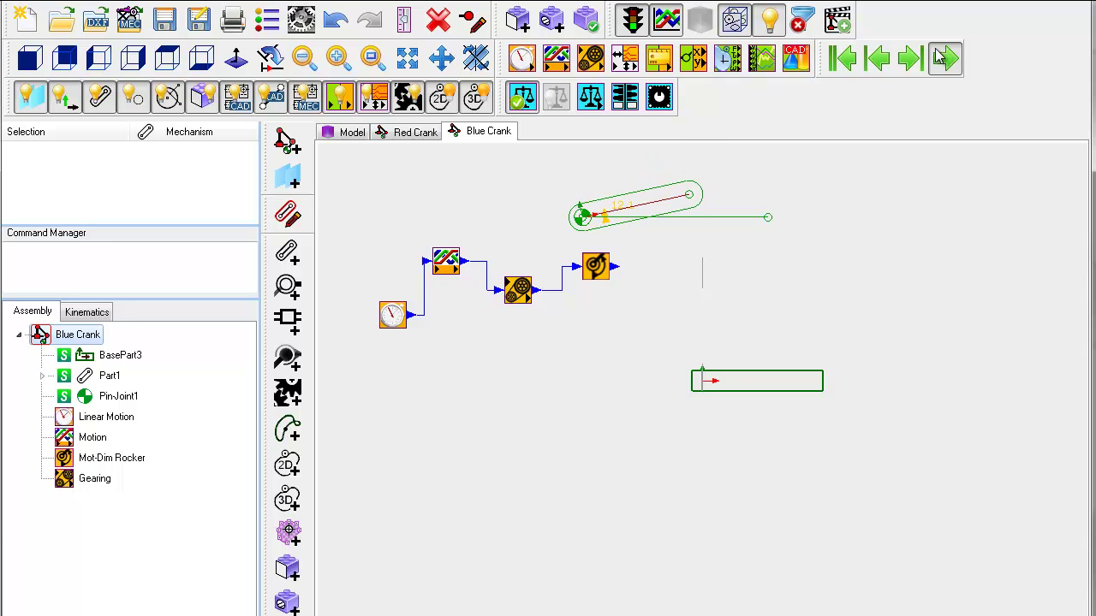
left_click(831, 64)
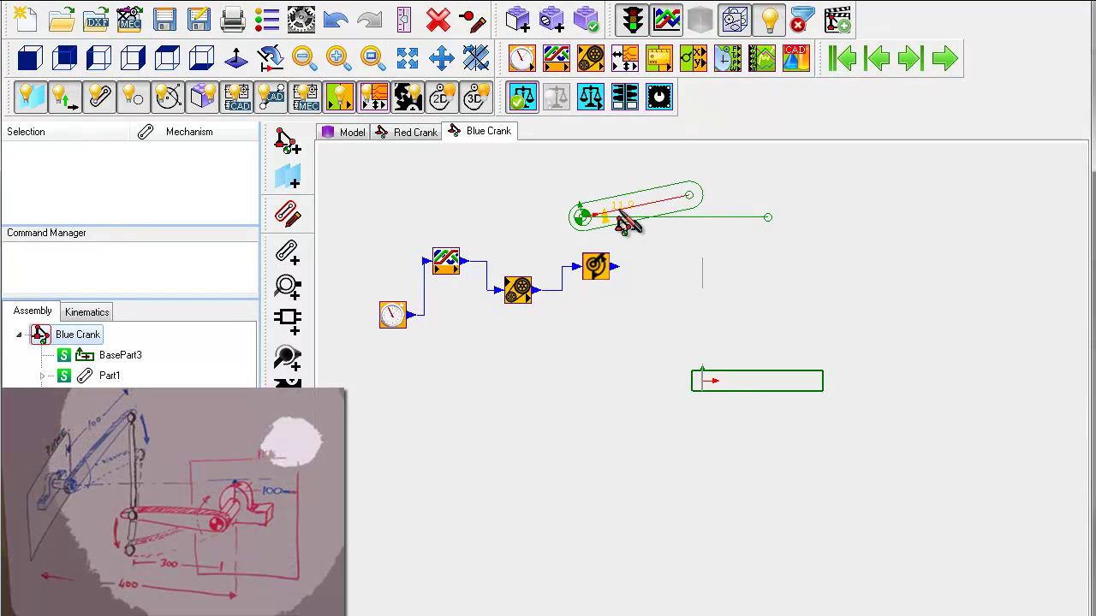
Check Part1's properties and reposition the motion block in the diagram.
left_click(608, 229)
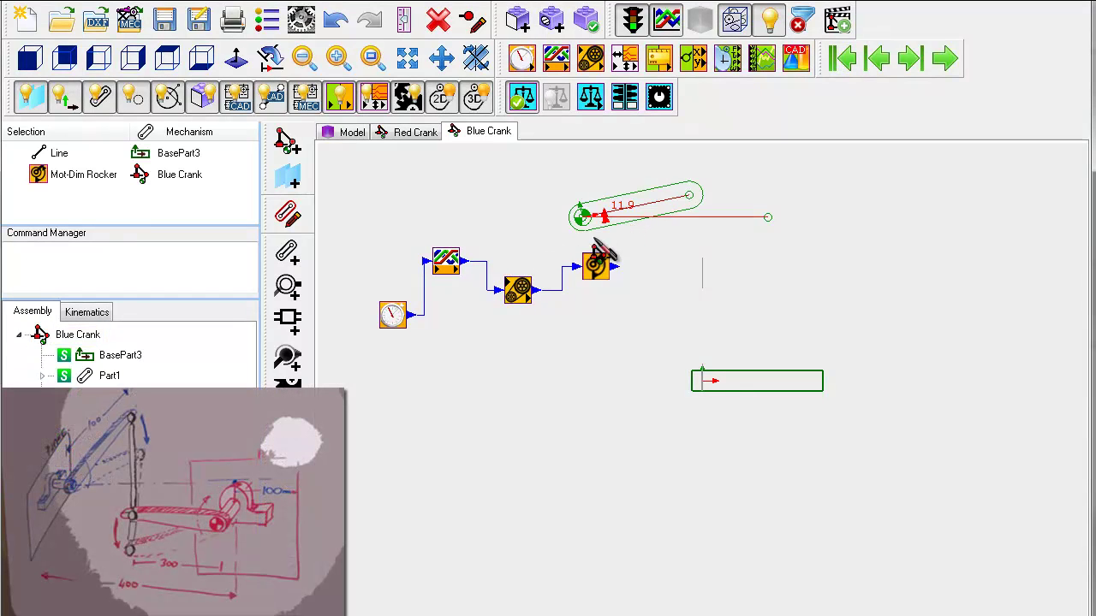
left_click(610, 231)
double_click(615, 236)
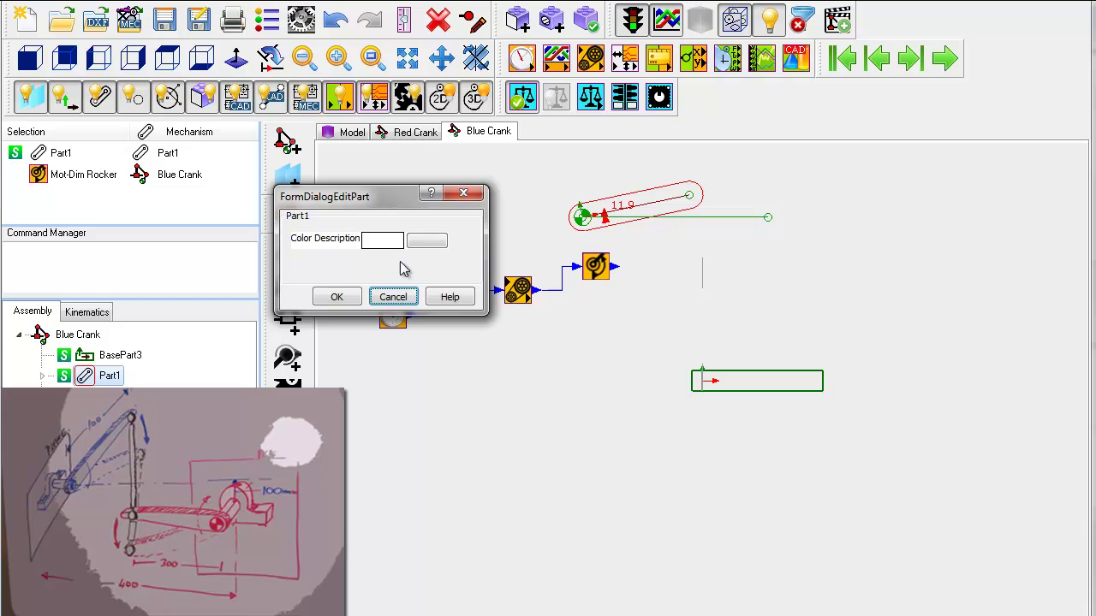
left_click(392, 296)
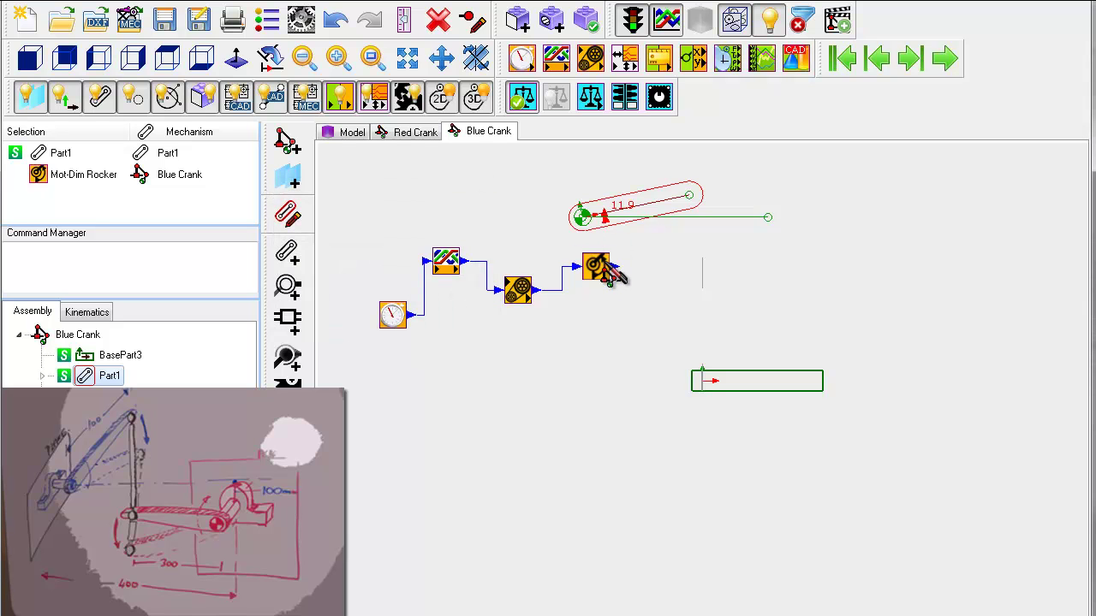
left_click_drag(607, 265, 653, 217)
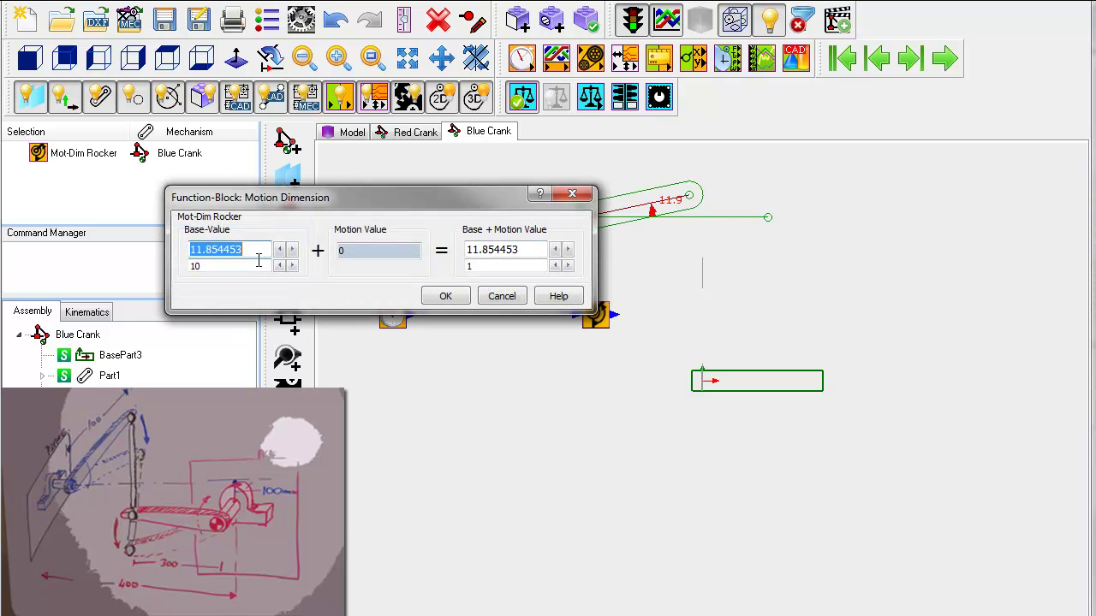
Set the Mot-Dim Rocker base value to -10.
left_click(258, 257)
right_click(258, 255)
left_click(297, 285)
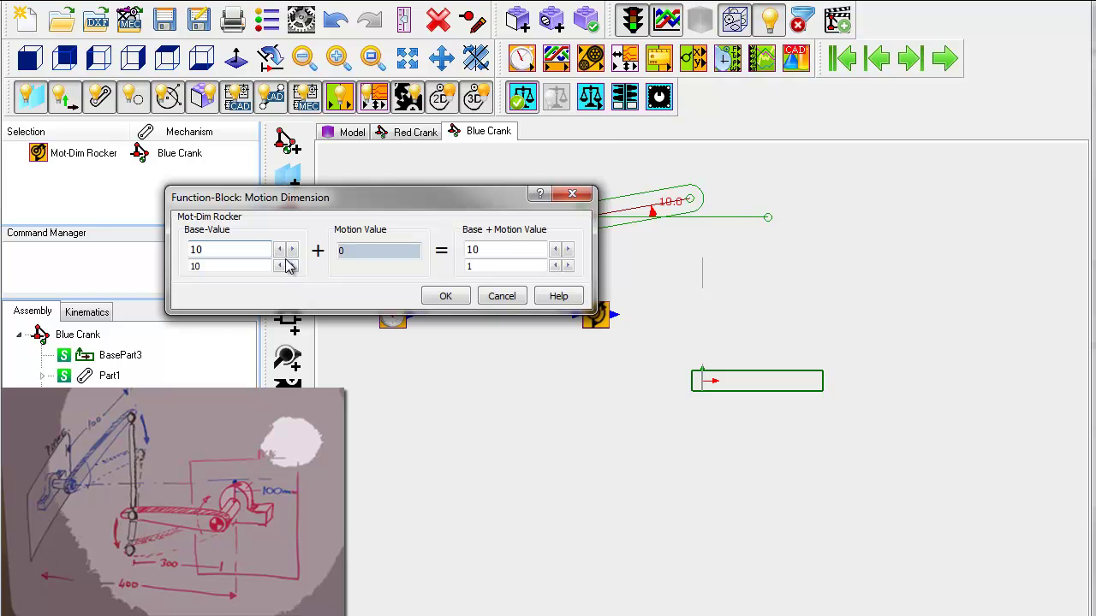
left_click(279, 250)
left_click(280, 250)
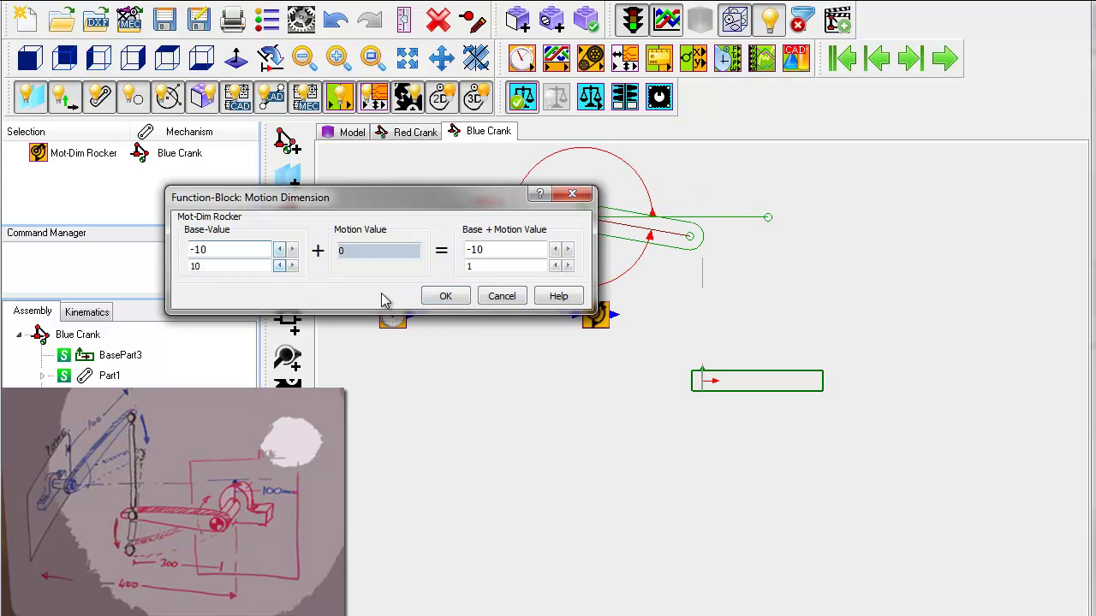
left_click(445, 295)
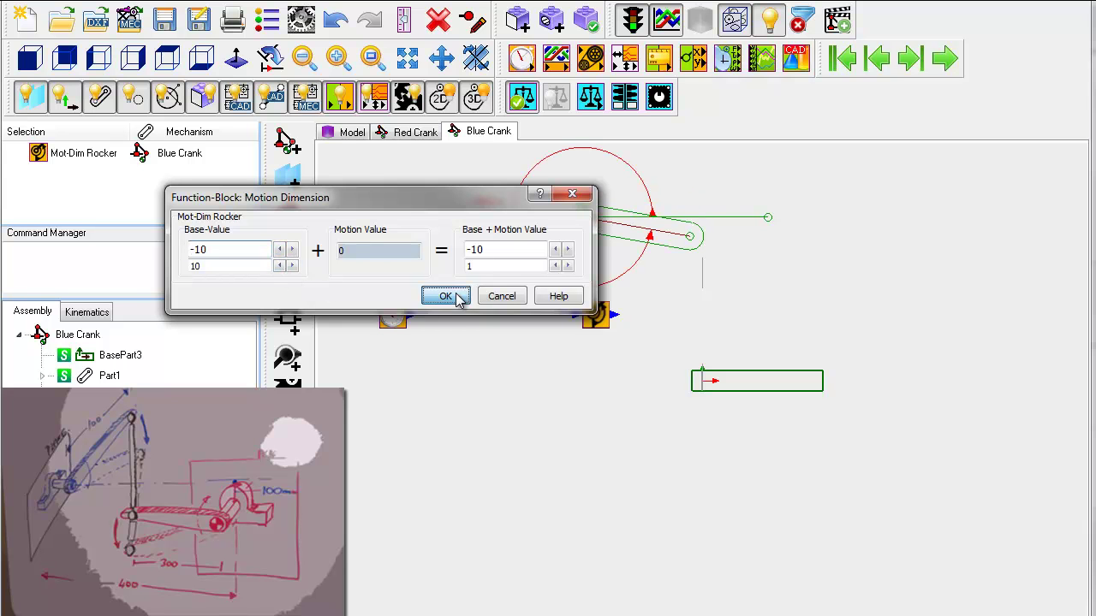
Animate the crank forward, rewind it to the start, and turn the view into 3-D.
left_click(948, 60)
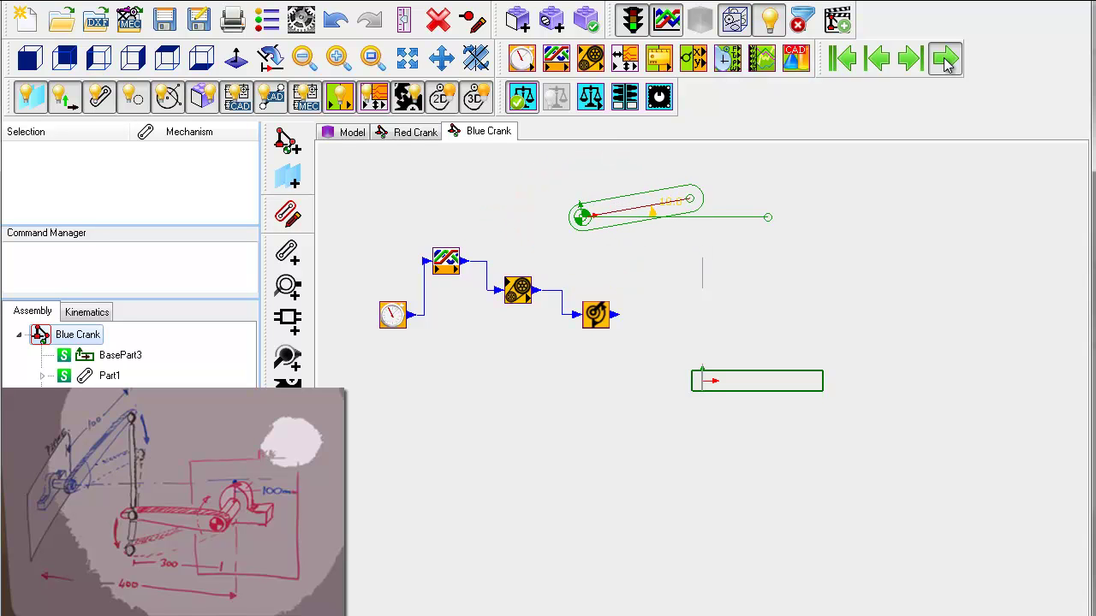
left_click(847, 61)
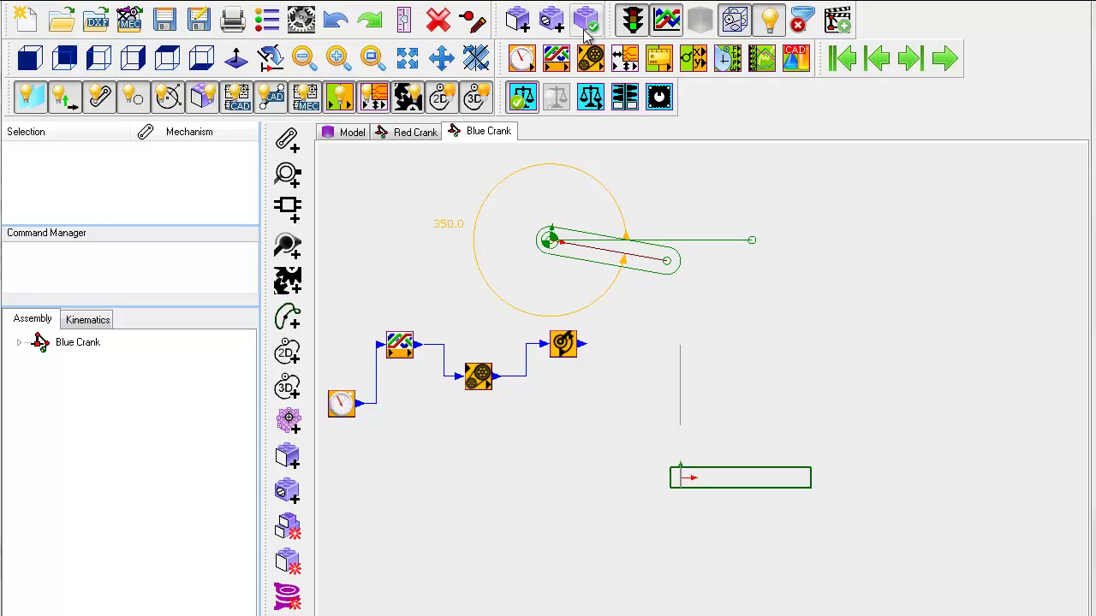
left_click(478, 59)
left_click_drag(800, 220, 779, 235)
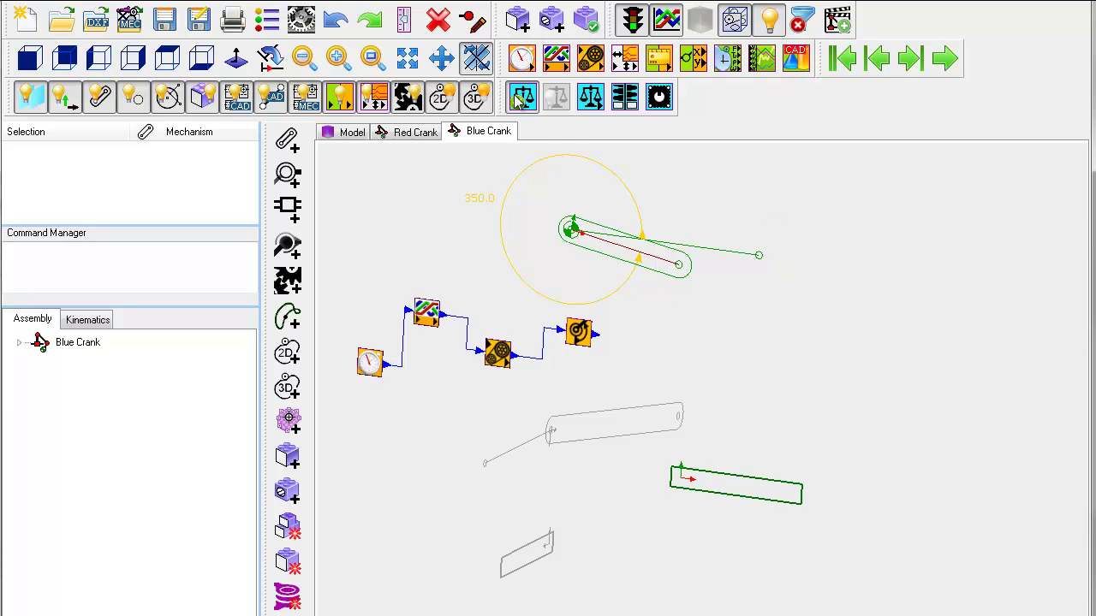
left_click(478, 59)
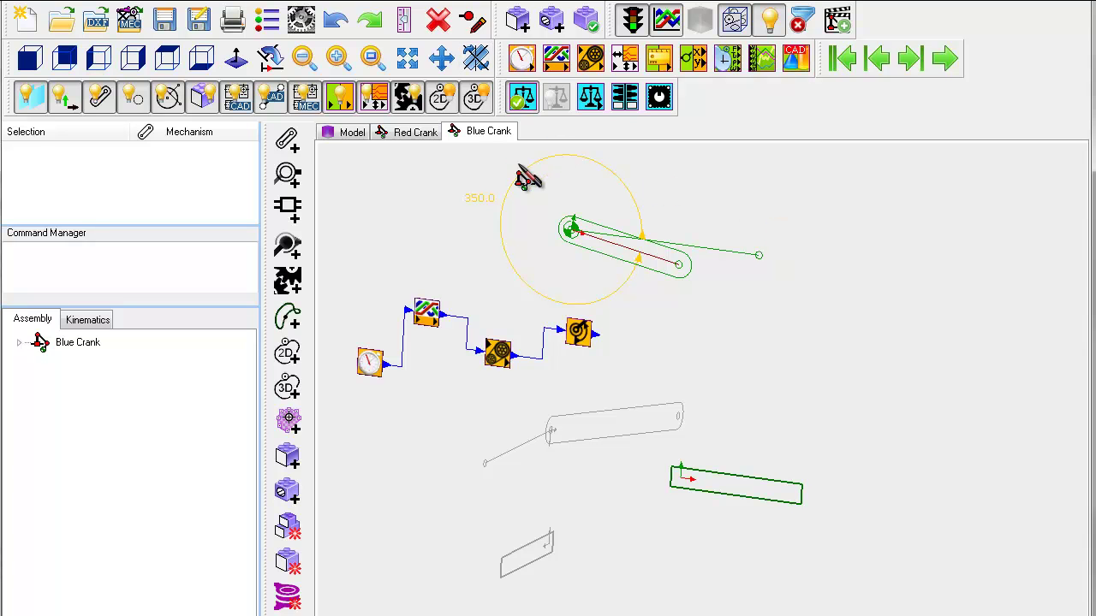
Sketch a new link down from the crank end, jointed to the crank and cylinder end.
left_click(288, 139)
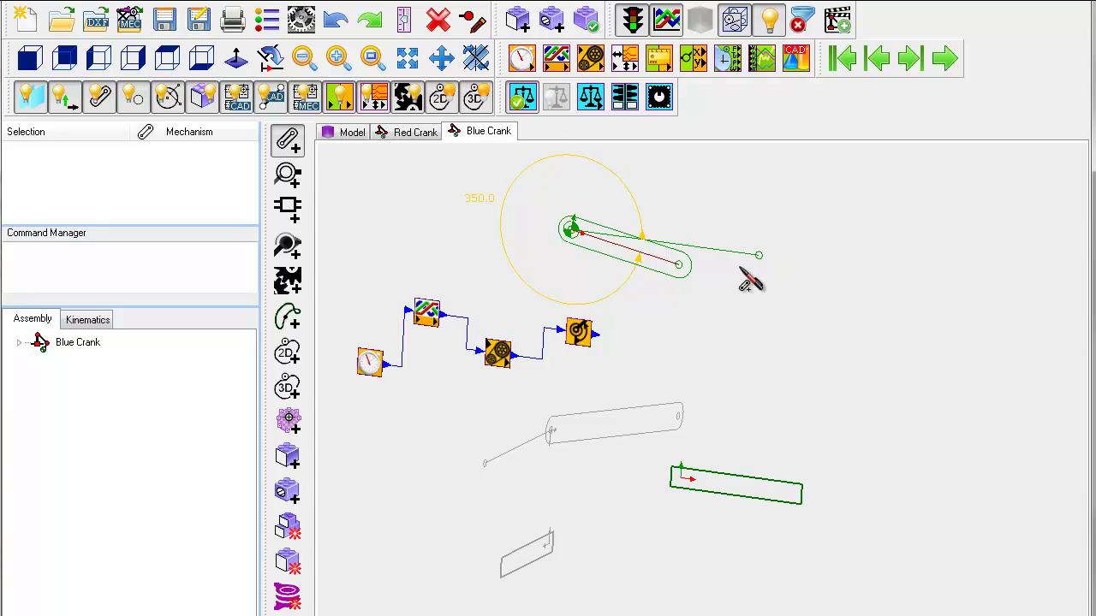
left_click_drag(739, 267, 734, 453)
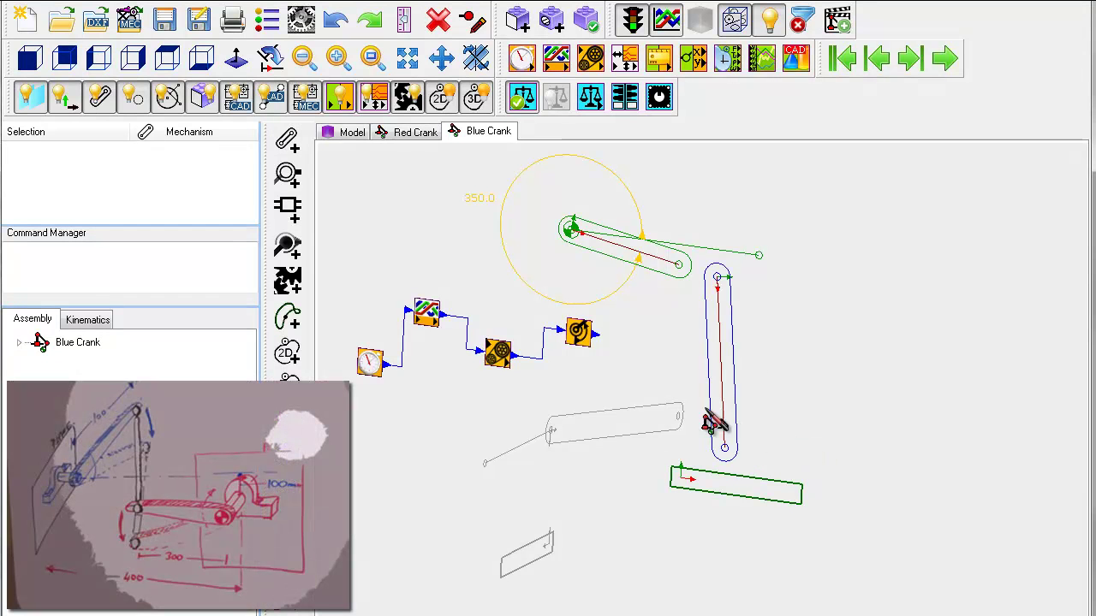
left_click(288, 247)
left_click(715, 279)
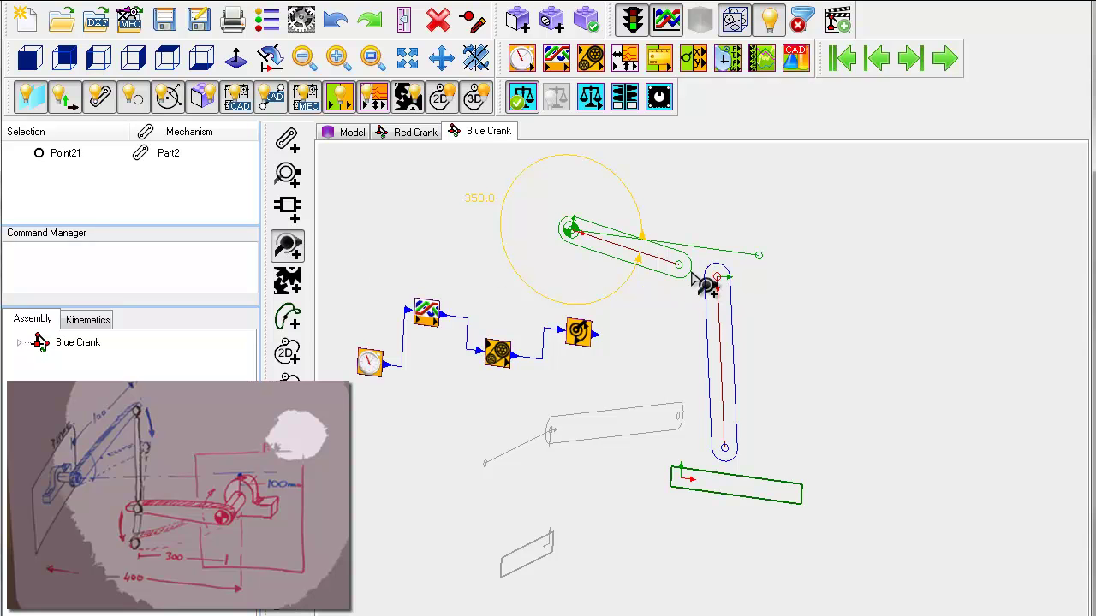
left_click(707, 279)
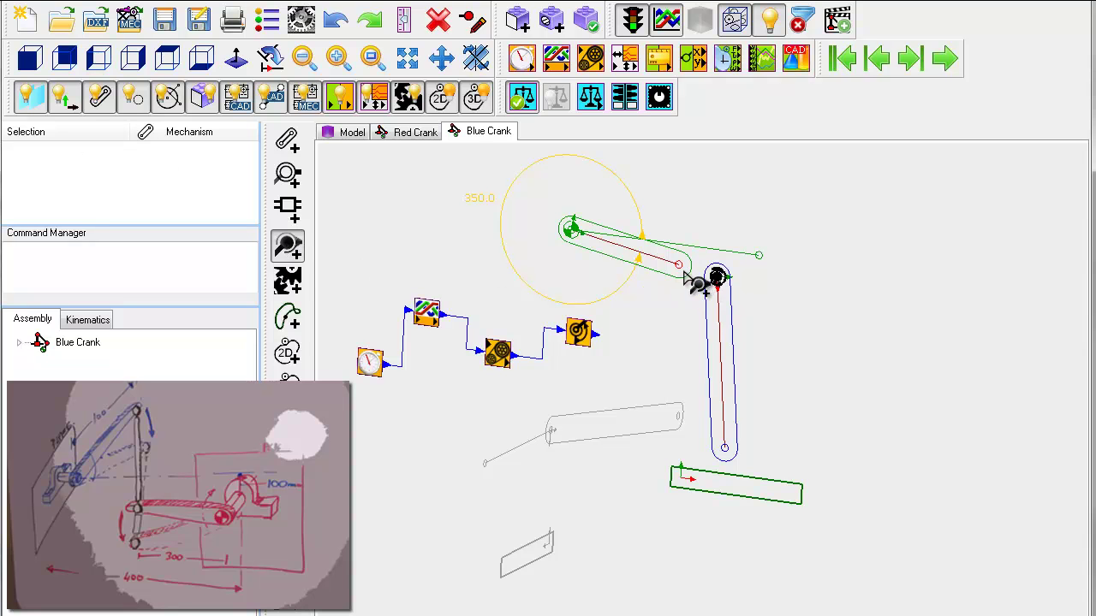
left_click(724, 449)
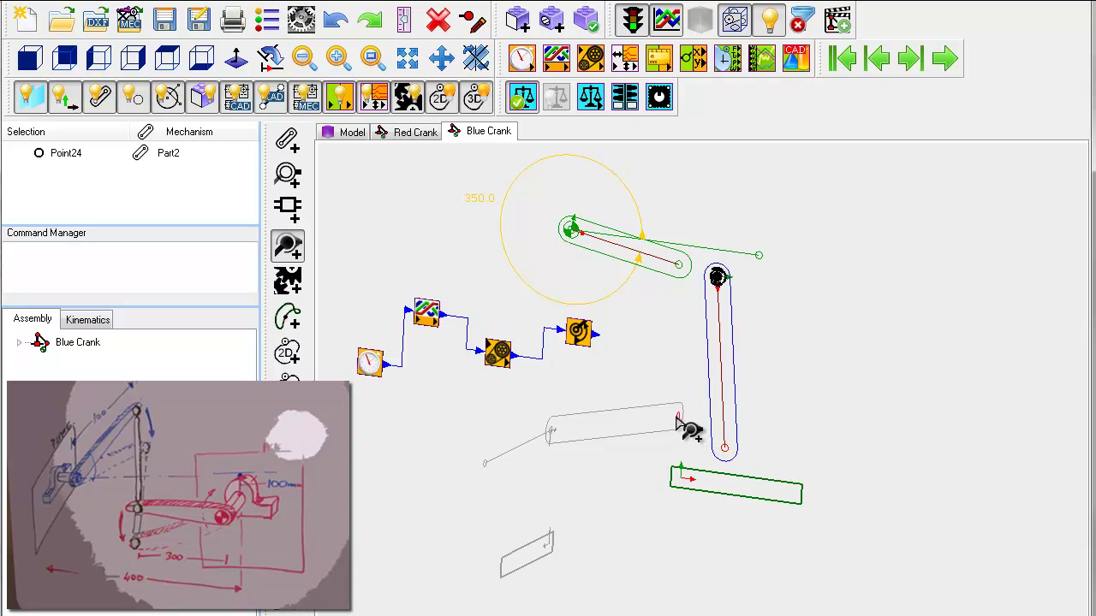
left_click(678, 418)
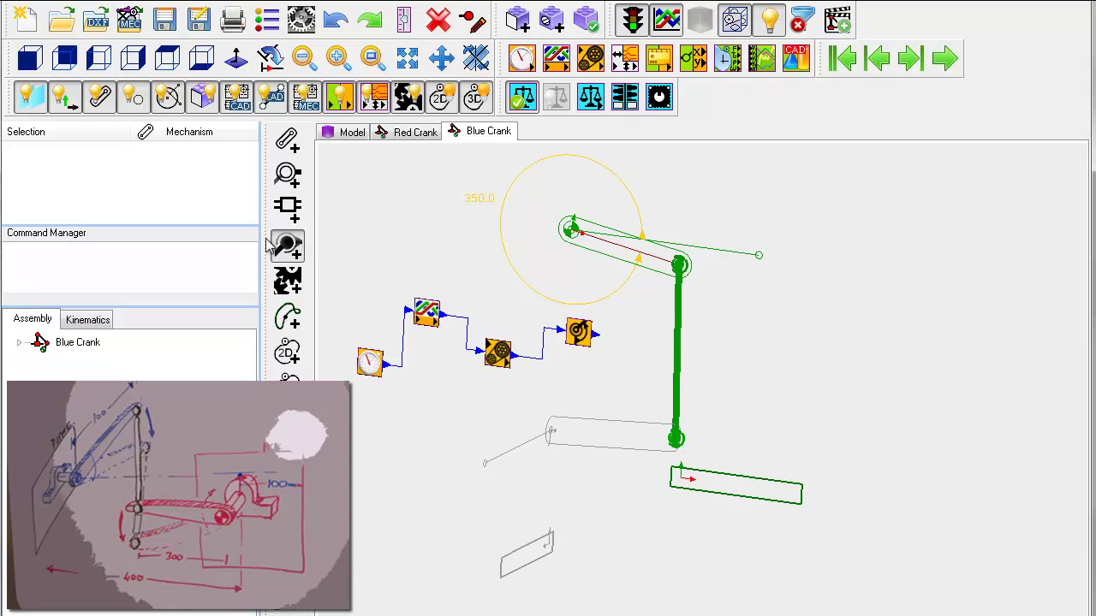
Run the animation forward and turn the view to watch the rod follow the crank.
left_click(946, 59)
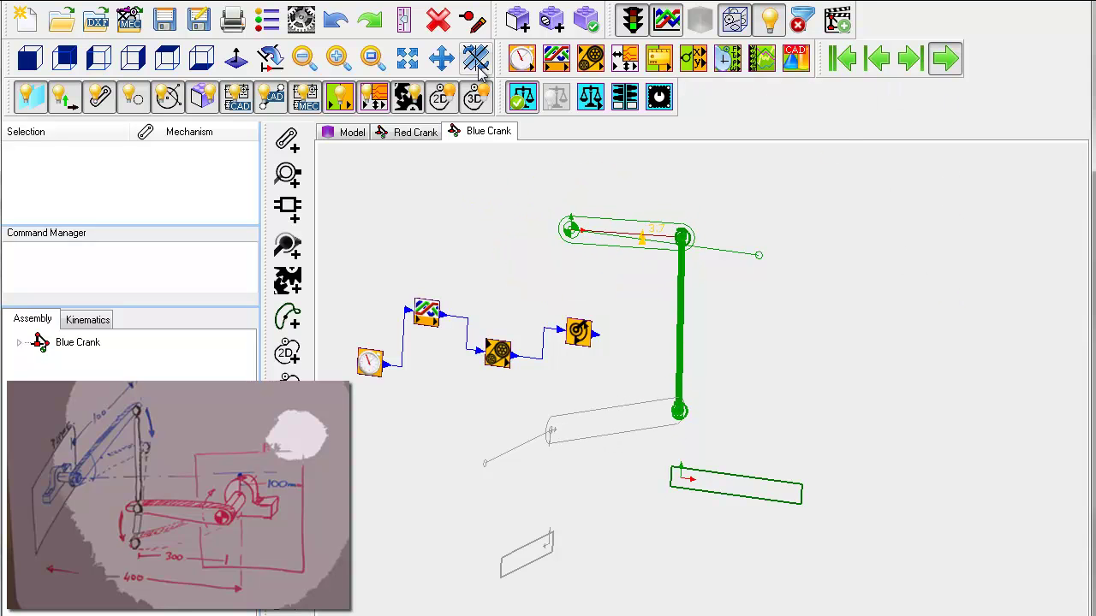
left_click_drag(785, 270, 799, 296)
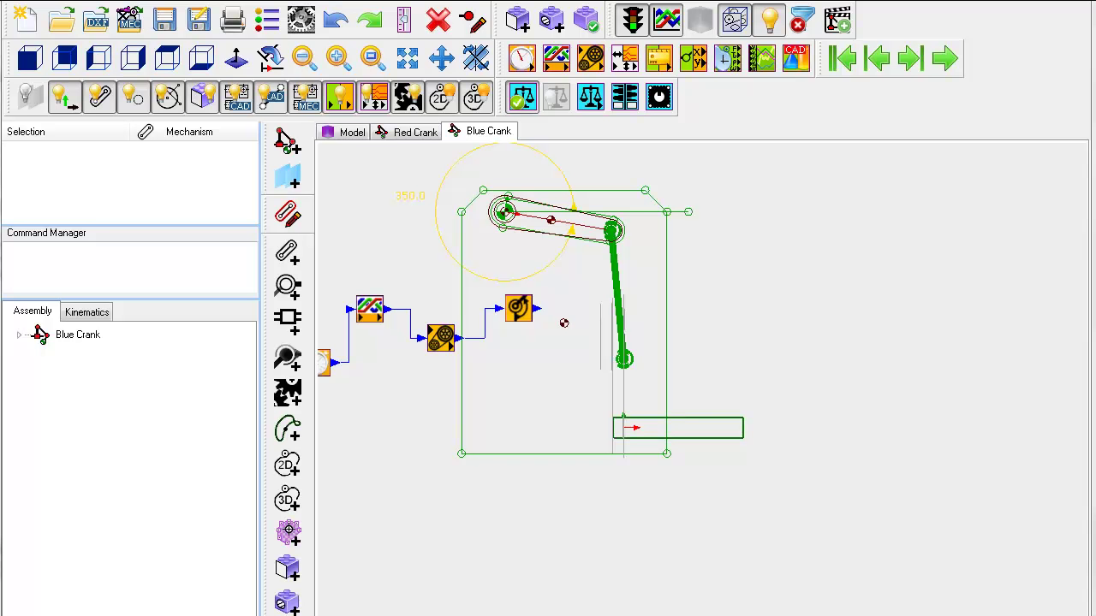
Preview the shaded isometric model, return to the wireframe front view, and open Part2's sketch.
key("F5")
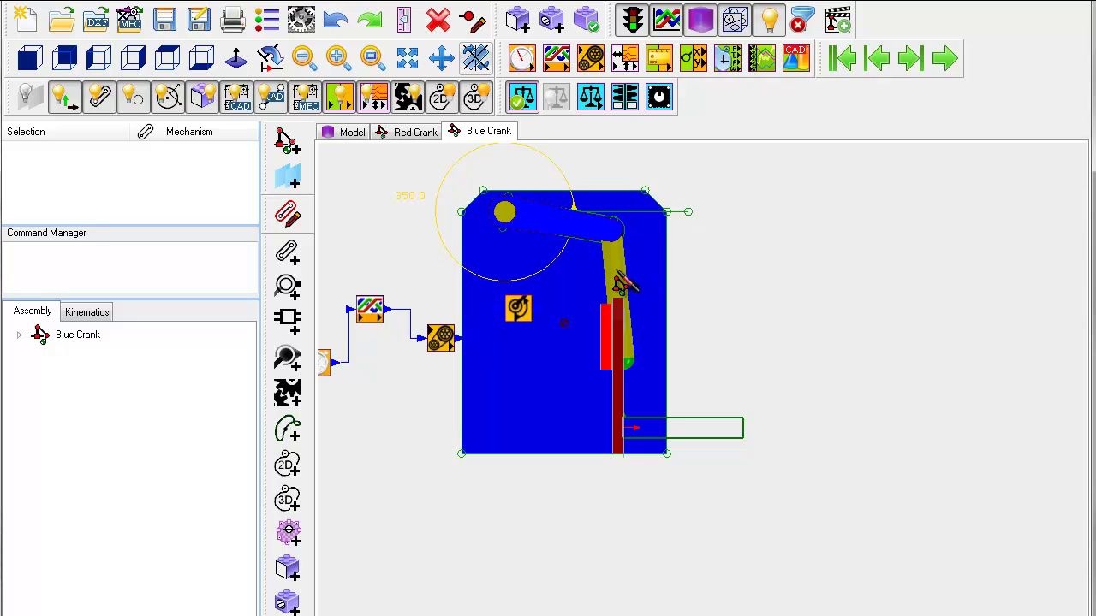
key("ctrl+i")
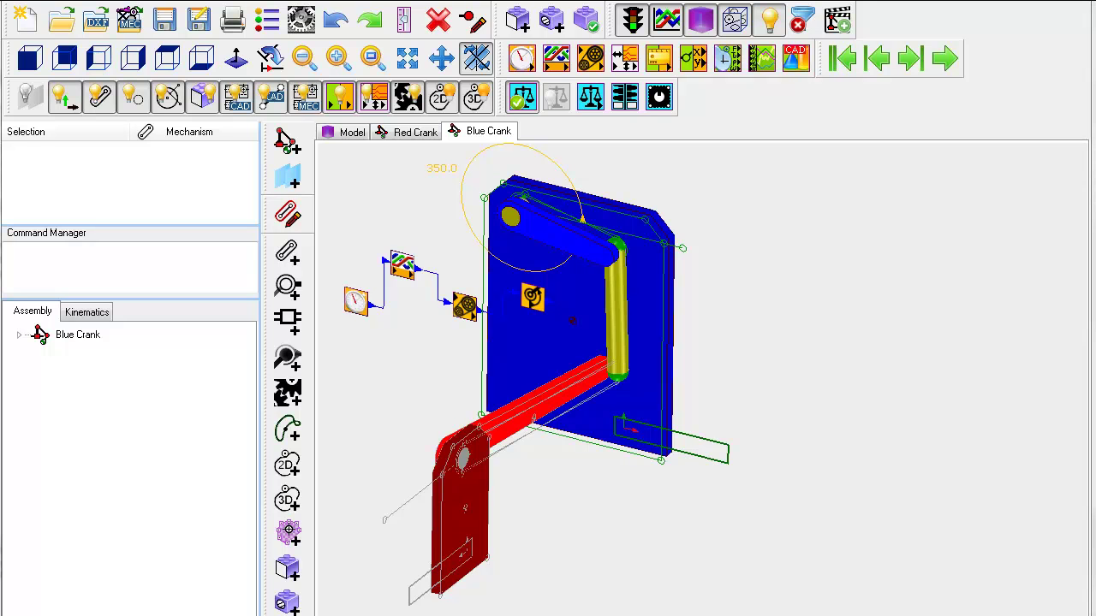
left_click(702, 20)
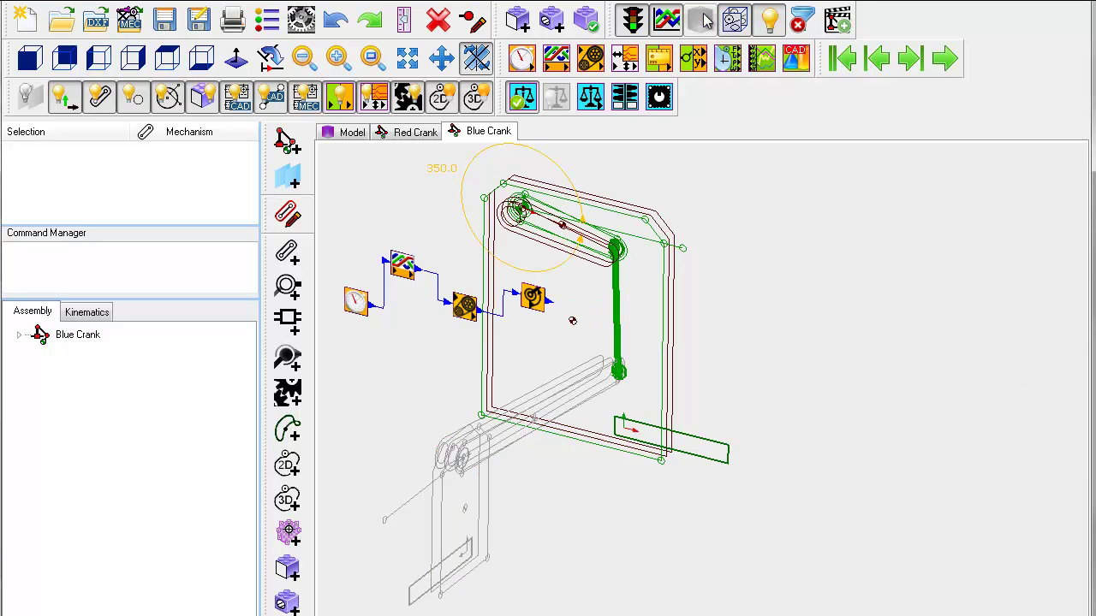
left_click(29, 59)
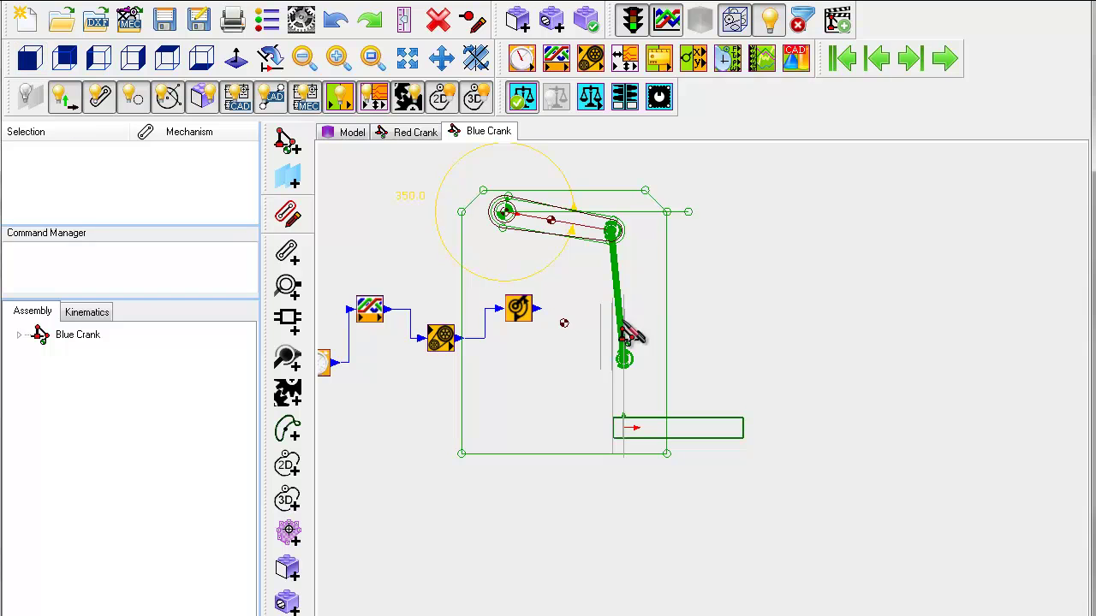
left_click(622, 278)
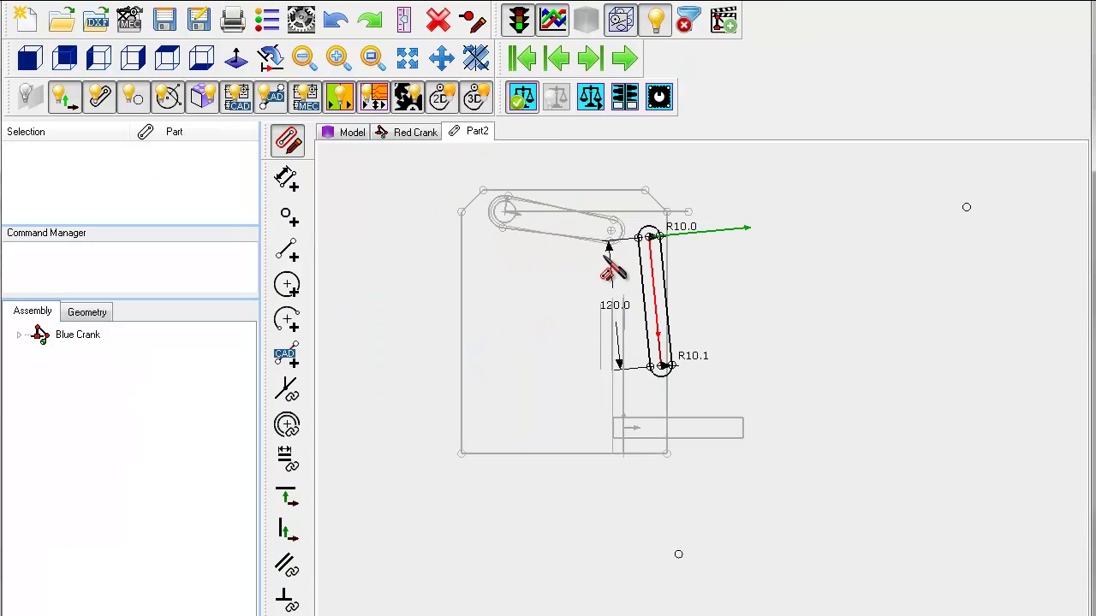
Change the rod's length dimension from 120 to 140 and close the sketch.
left_click_drag(611, 272, 576, 278)
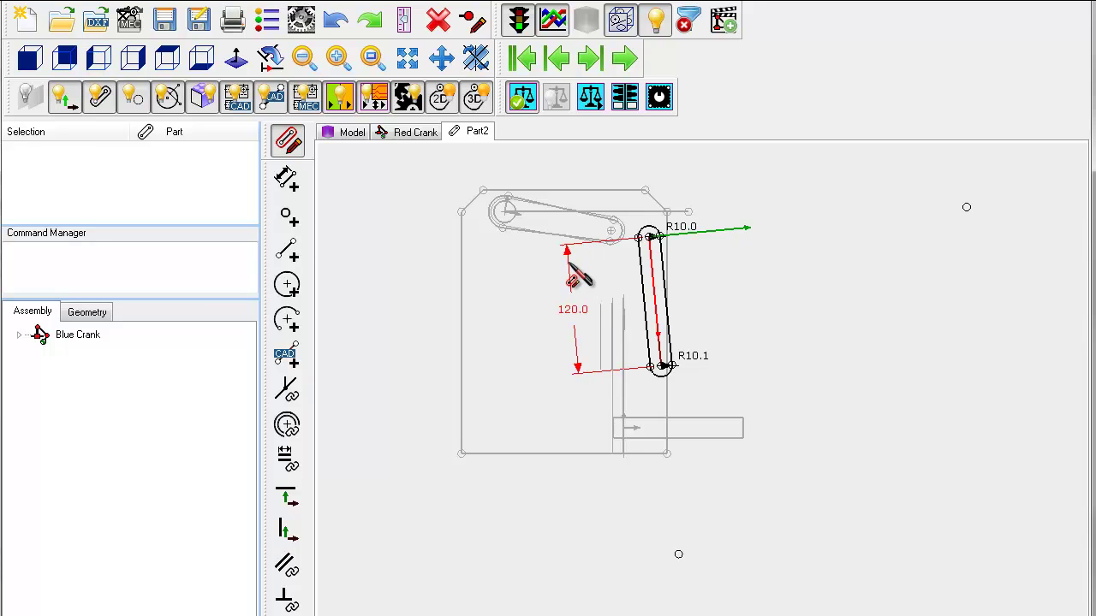
double_click(576, 278)
left_click(470, 246)
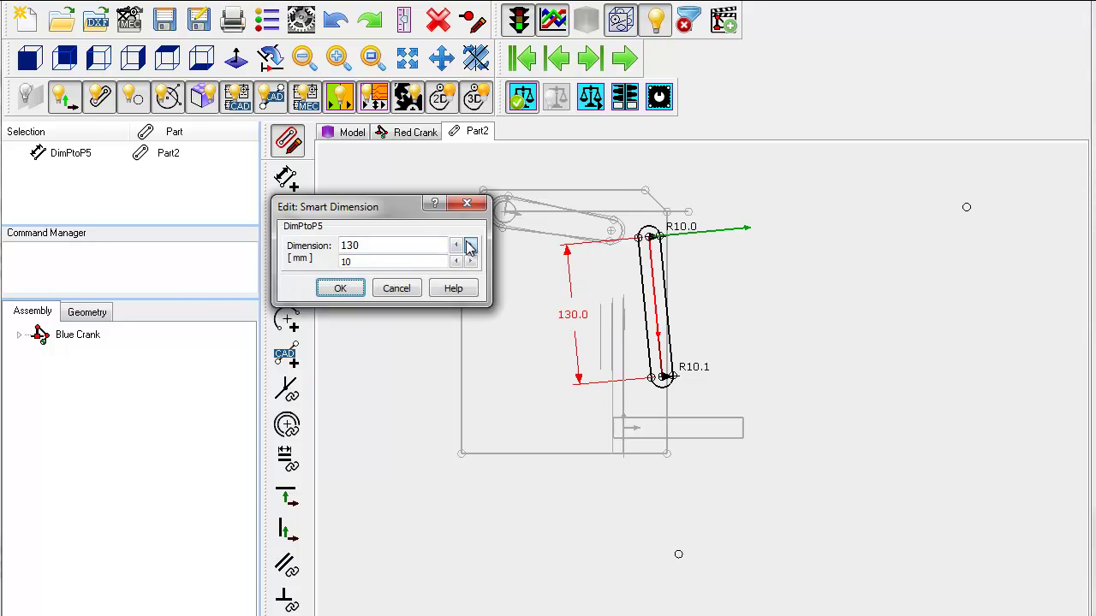
left_click(470, 246)
left_click(354, 288)
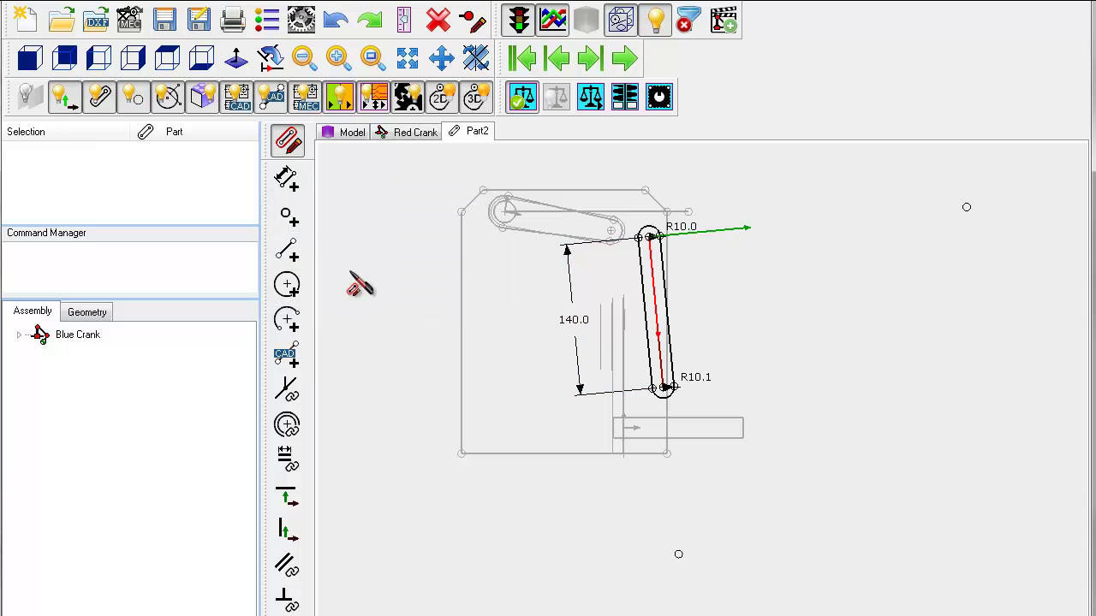
left_click(288, 139)
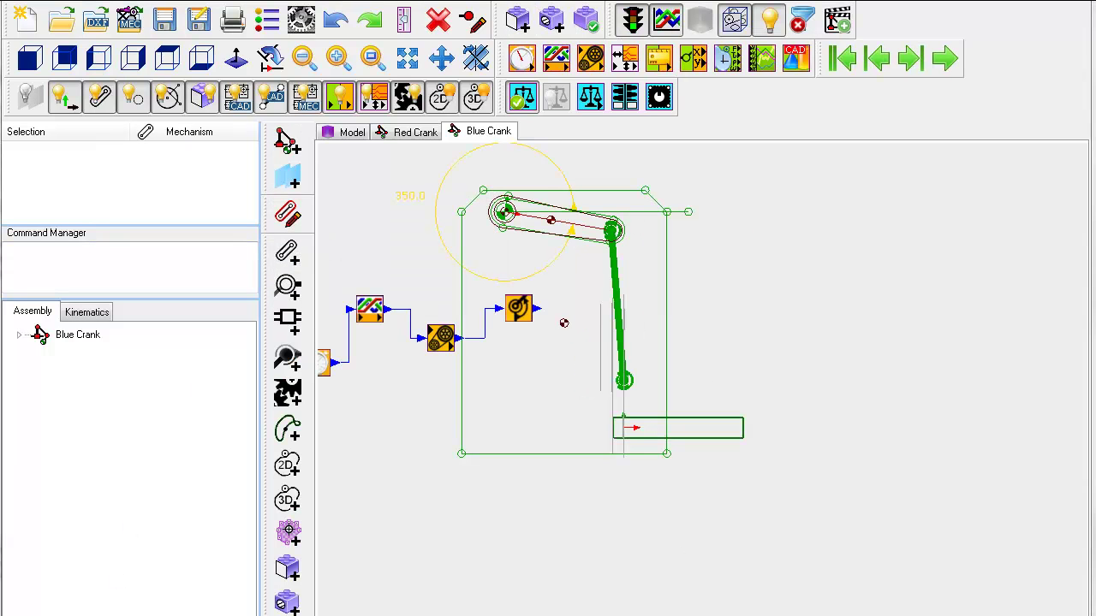
Reopen the rod's sketch and zoom in on the top end of the slot.
left_click(627, 290)
double_click(628, 290)
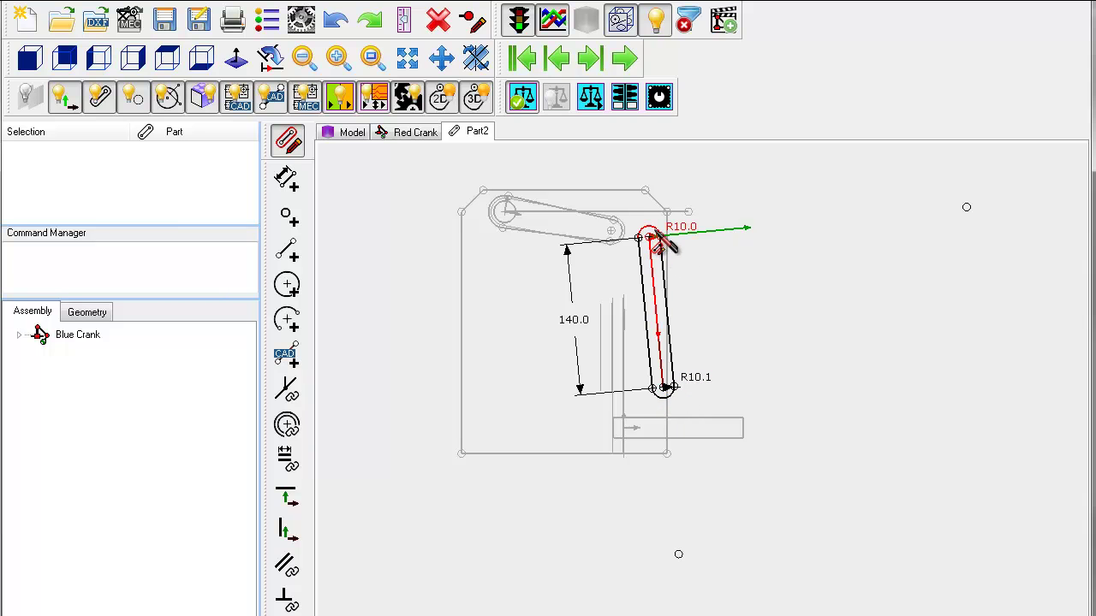
scroll(661, 244, "up", 2)
middle_click_drag(690, 247, 717, 448)
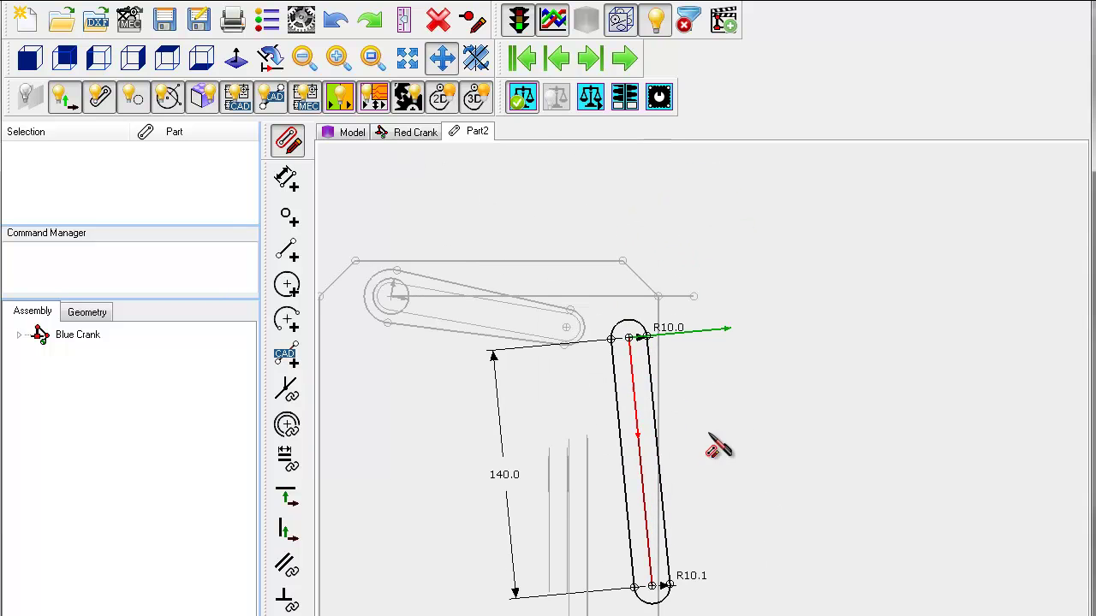
scroll(716, 435, "up", 1)
scroll(716, 435, "up", 1)
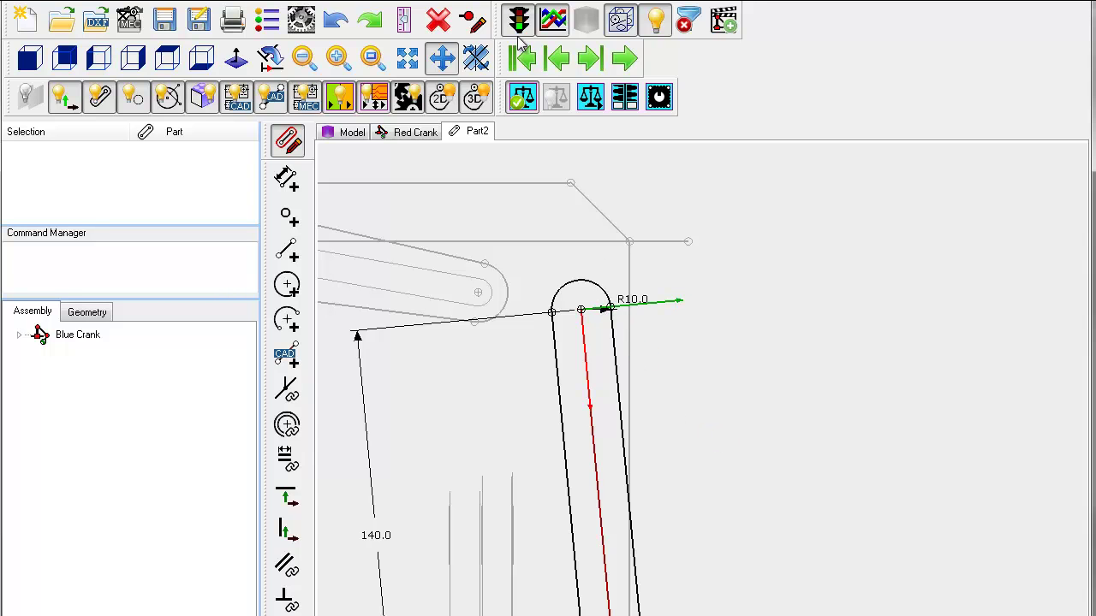
left_click(443, 60)
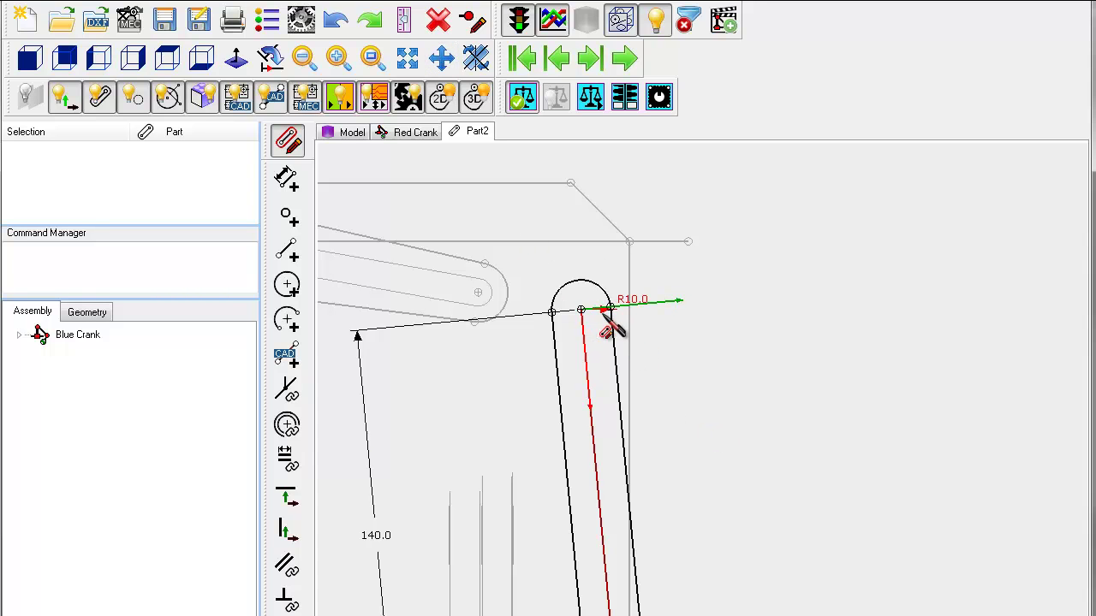
Set the rod's end radius to 5 mm using 1 mm steps and return to the 3-D model.
left_click_drag(611, 318, 596, 310)
left_click(597, 310)
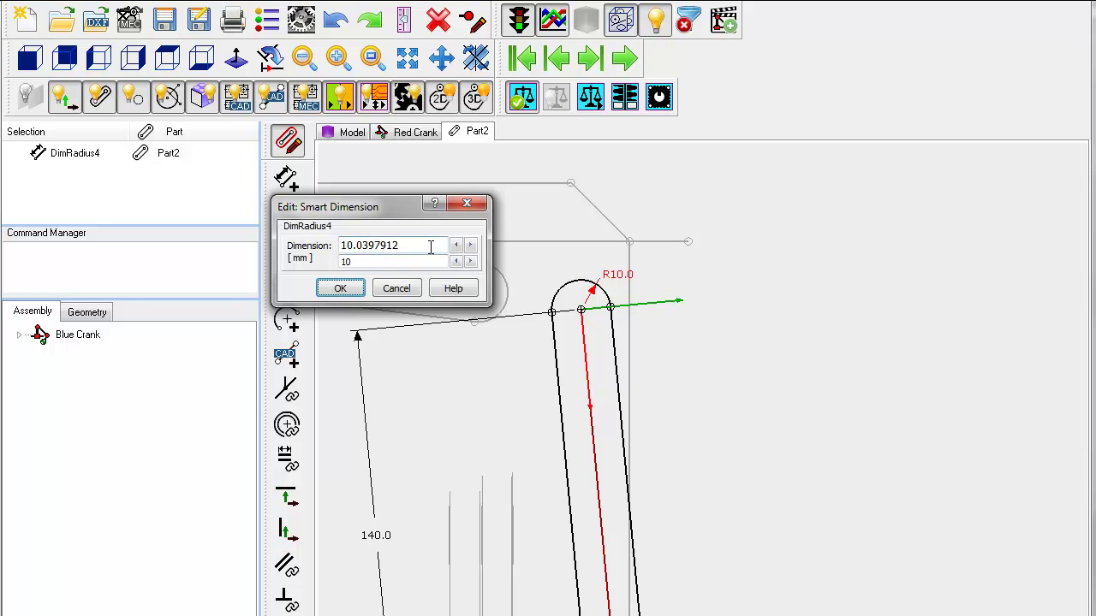
right_click(433, 249)
left_click(471, 277)
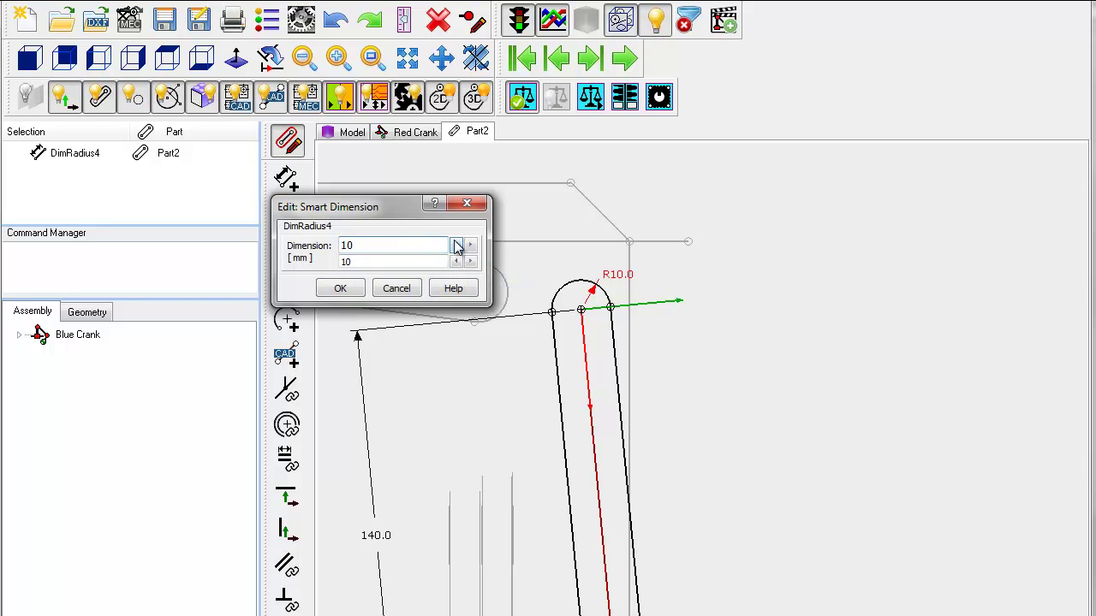
left_click(470, 245)
left_click(455, 245)
left_click(456, 261)
left_click(455, 246)
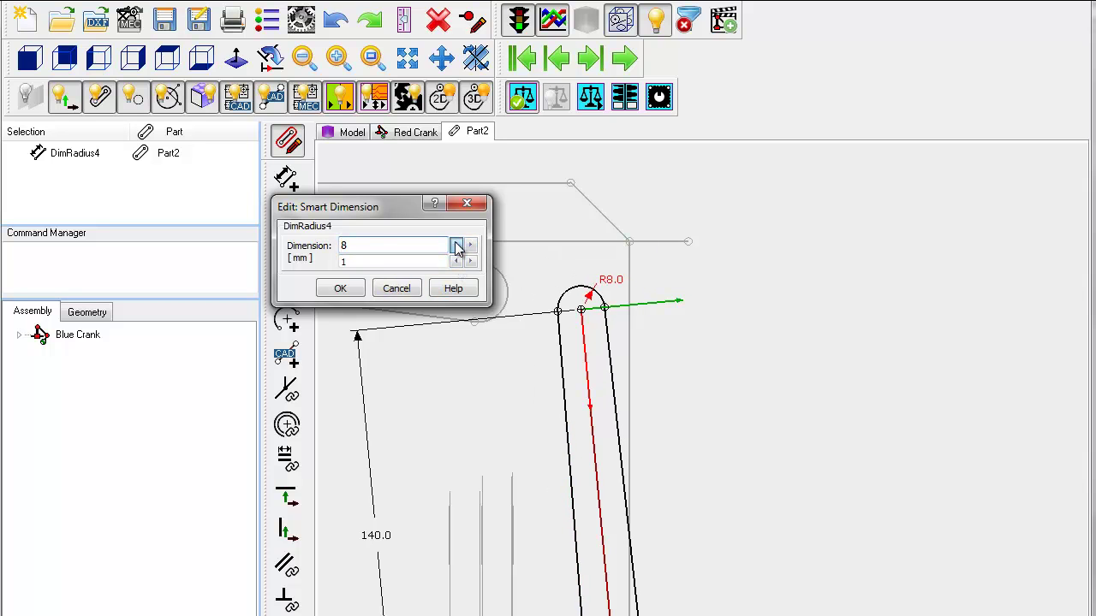
left_click(456, 246)
left_click(352, 289)
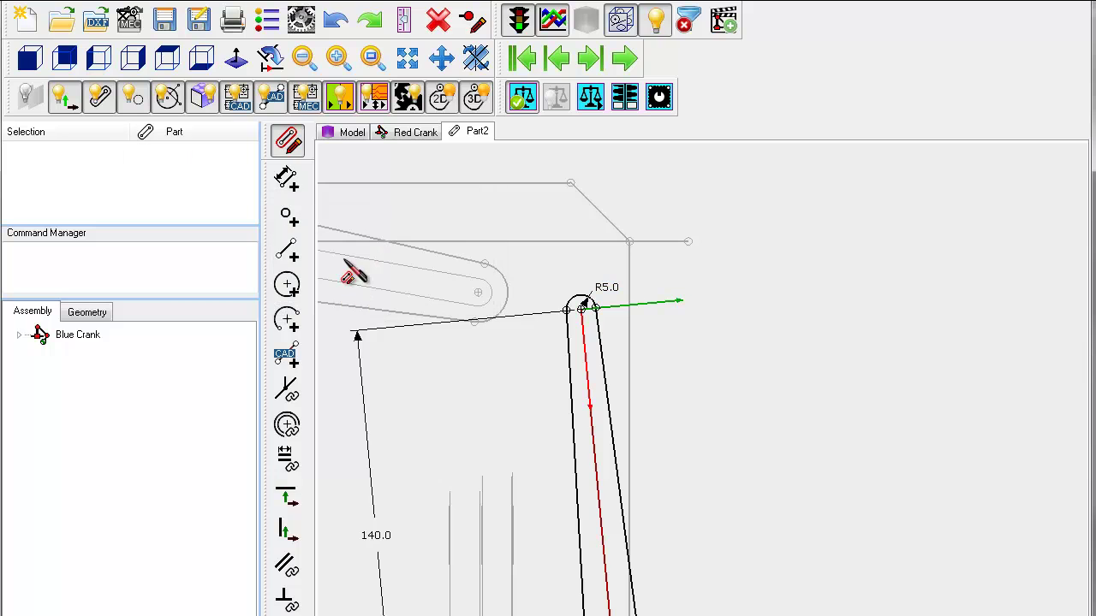
left_click(292, 142)
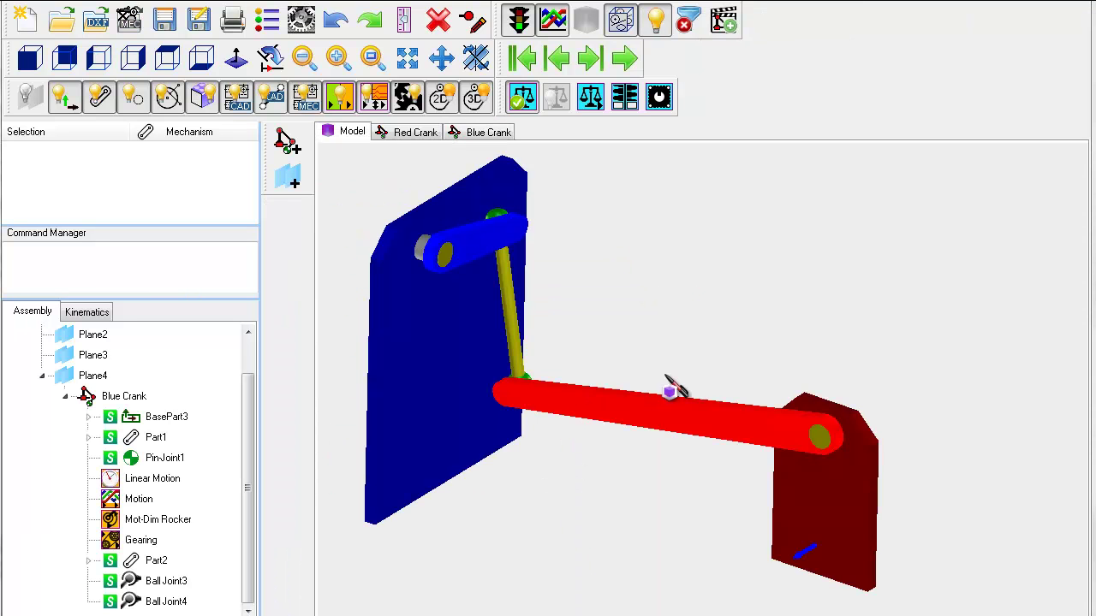
left_click(476, 57)
left_click_drag(399, 176, 386, 196)
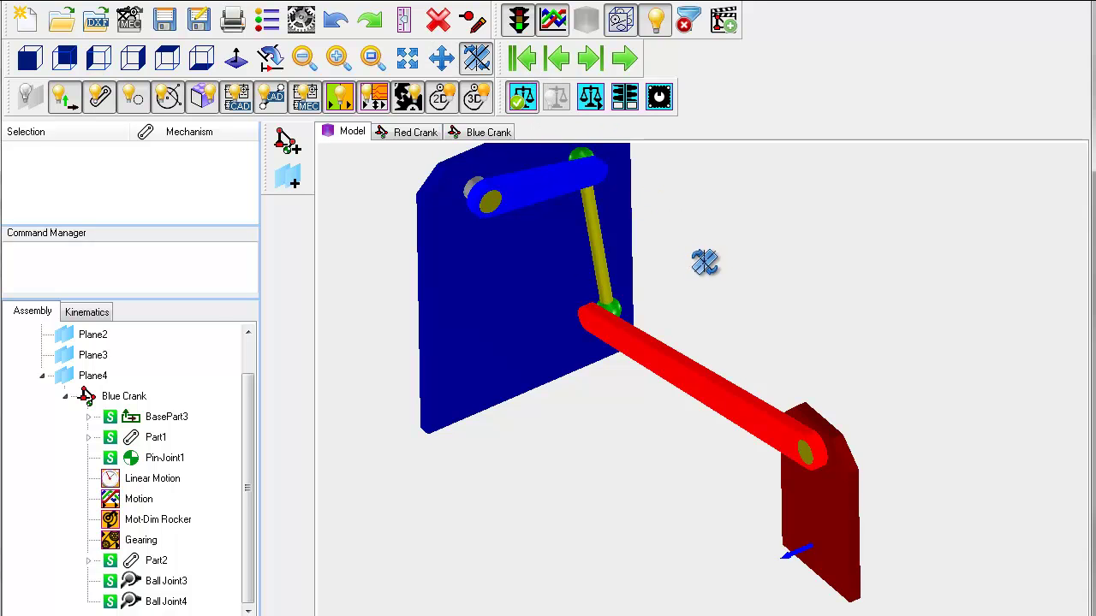
key("Escape")
left_click(629, 324)
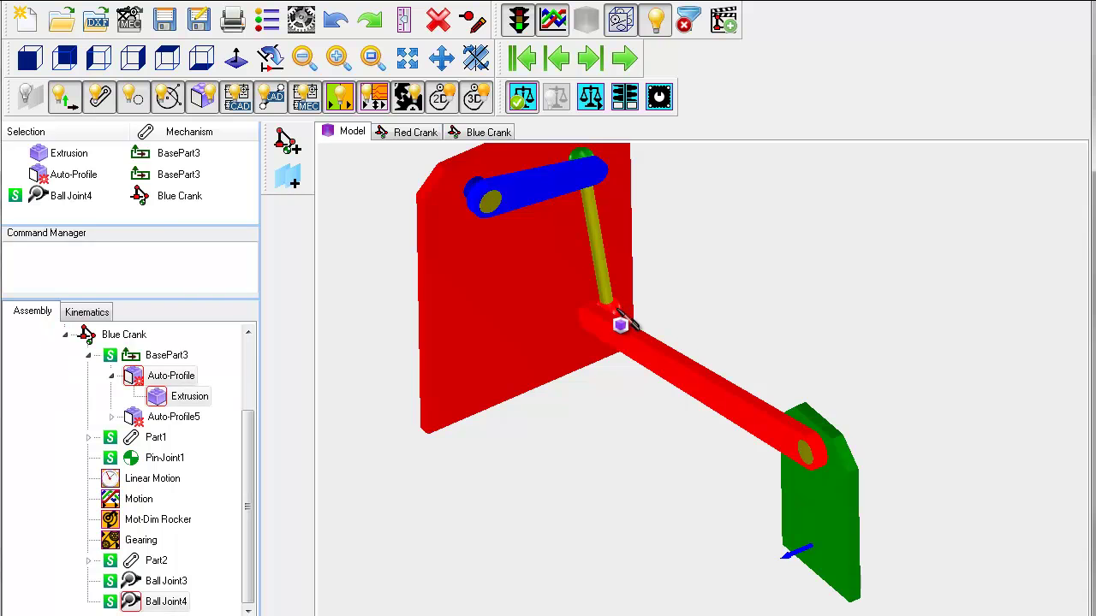
right_click(65, 197)
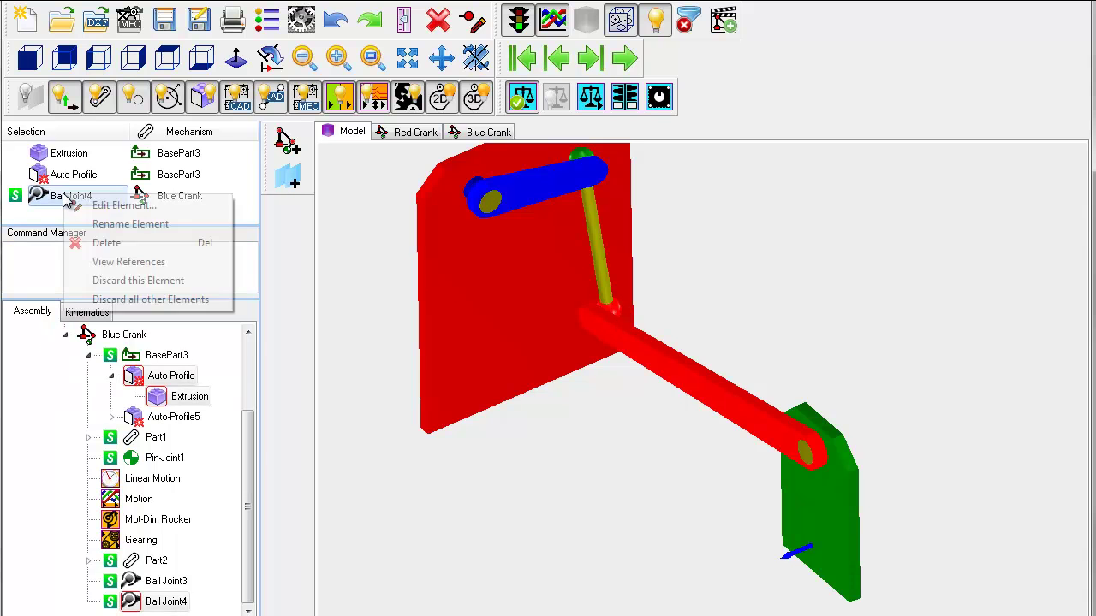
left_click(114, 208)
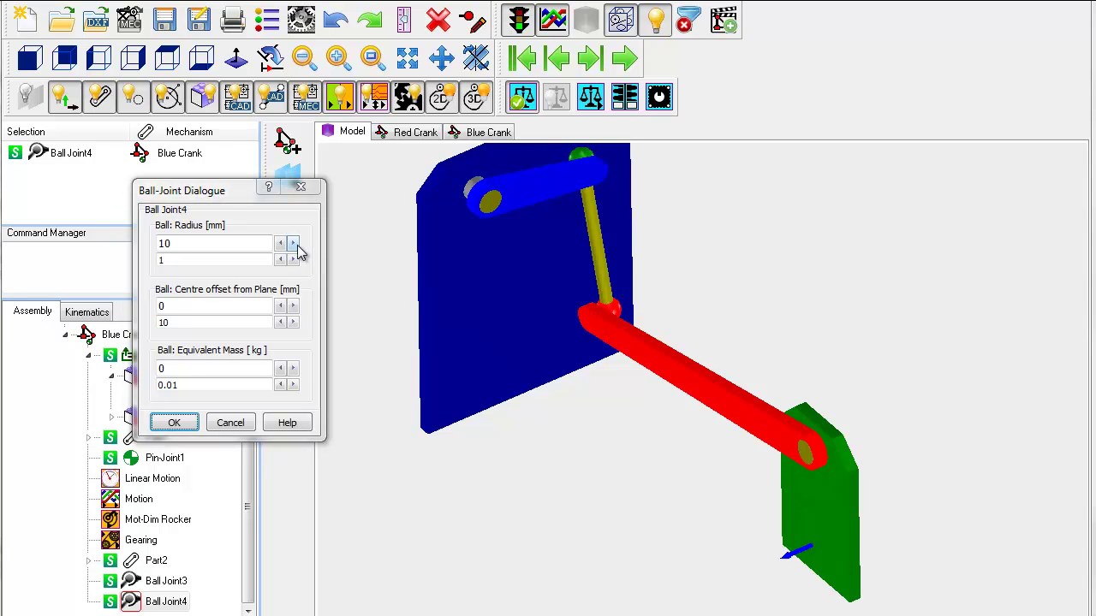
left_click(293, 244)
left_click(293, 244)
left_click(292, 244)
left_click(293, 244)
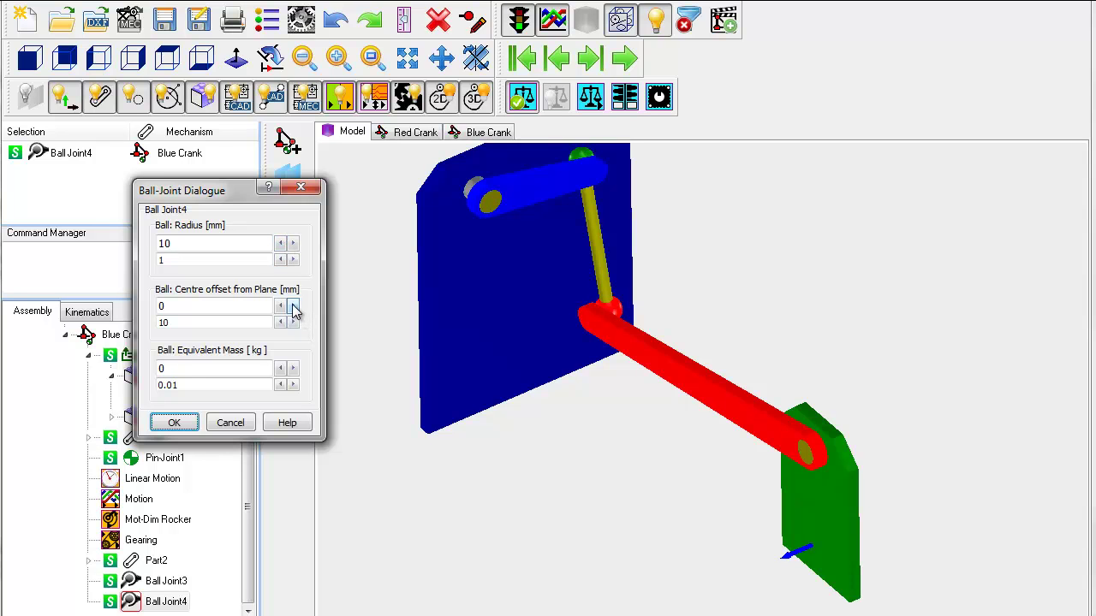
left_click(293, 307)
left_click(293, 306)
left_click(293, 306)
left_click(292, 307)
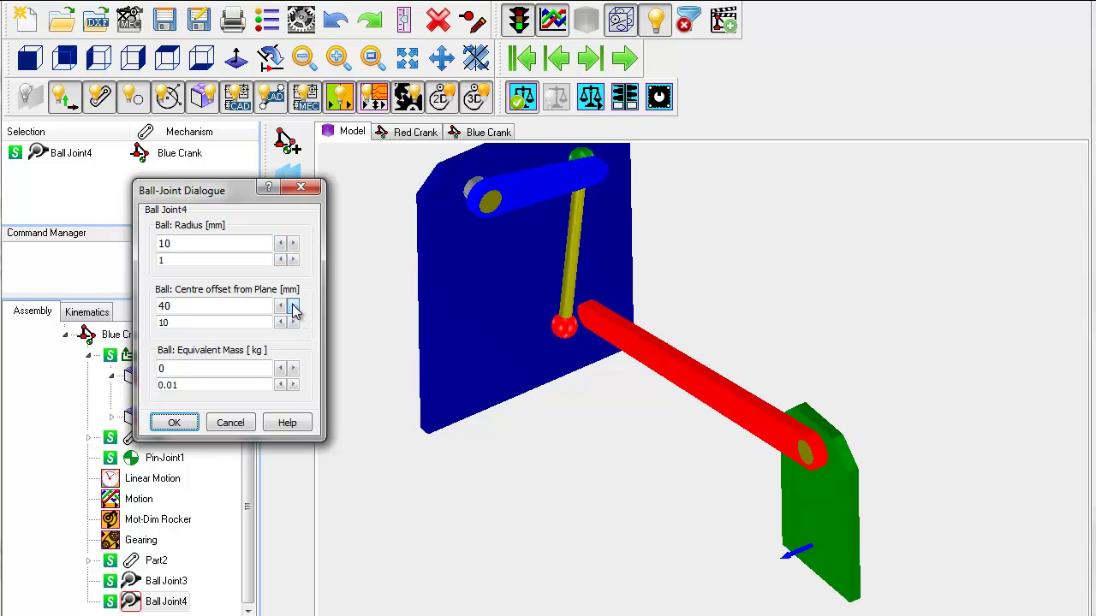
left_click(293, 307)
left_click(293, 306)
left_click(293, 307)
left_click(281, 307)
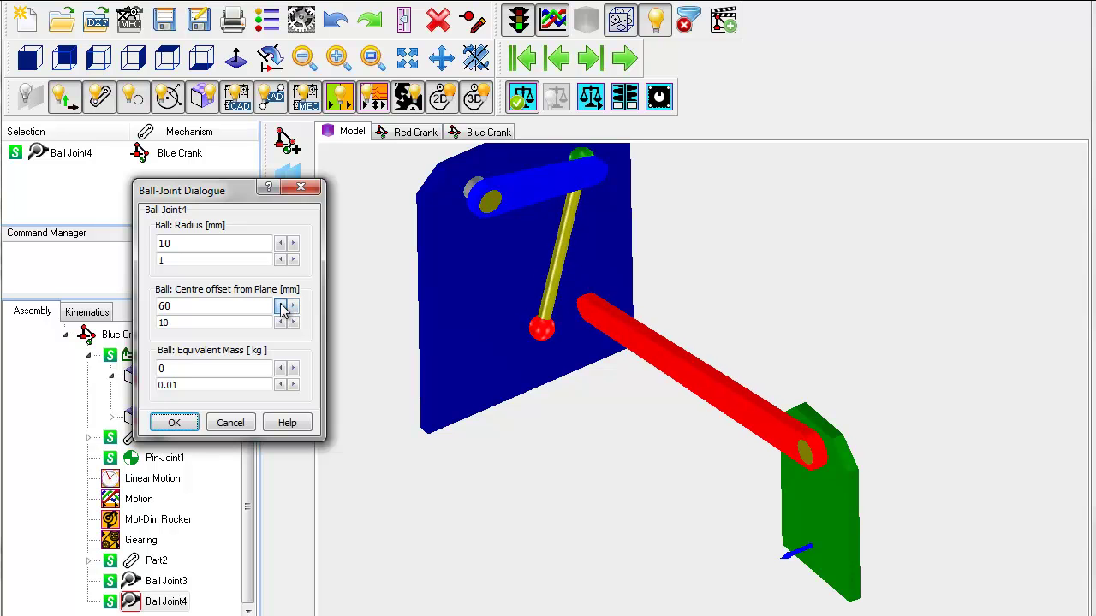
left_click(281, 306)
left_click(281, 306)
left_click(281, 306)
left_click(281, 306)
left_click(281, 307)
left_click(280, 306)
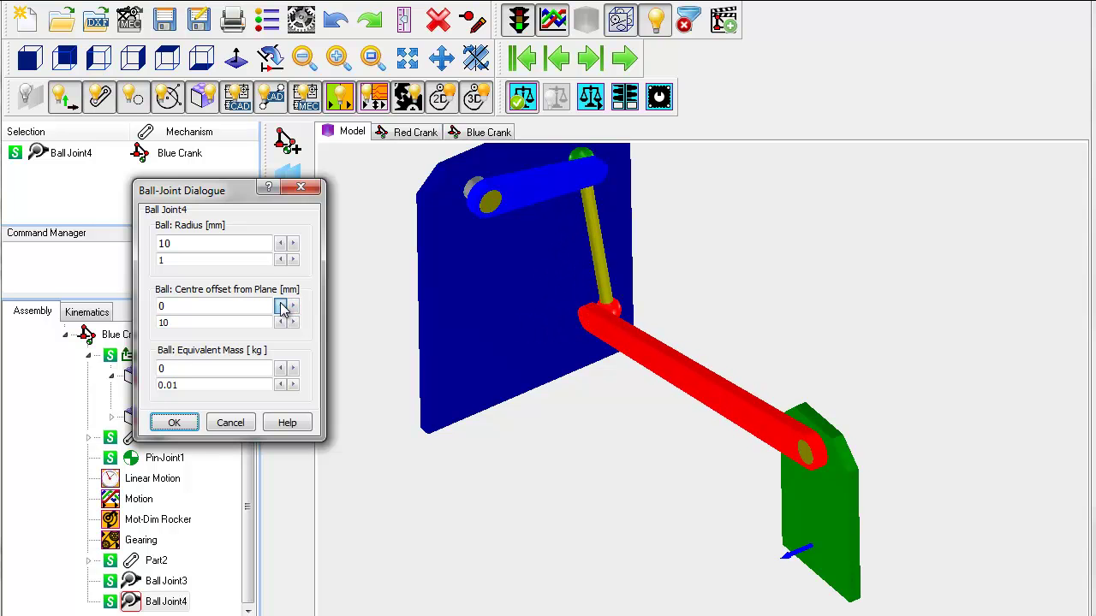
left_click(281, 307)
left_click(281, 306)
left_click(281, 306)
left_click(281, 306)
left_click(280, 307)
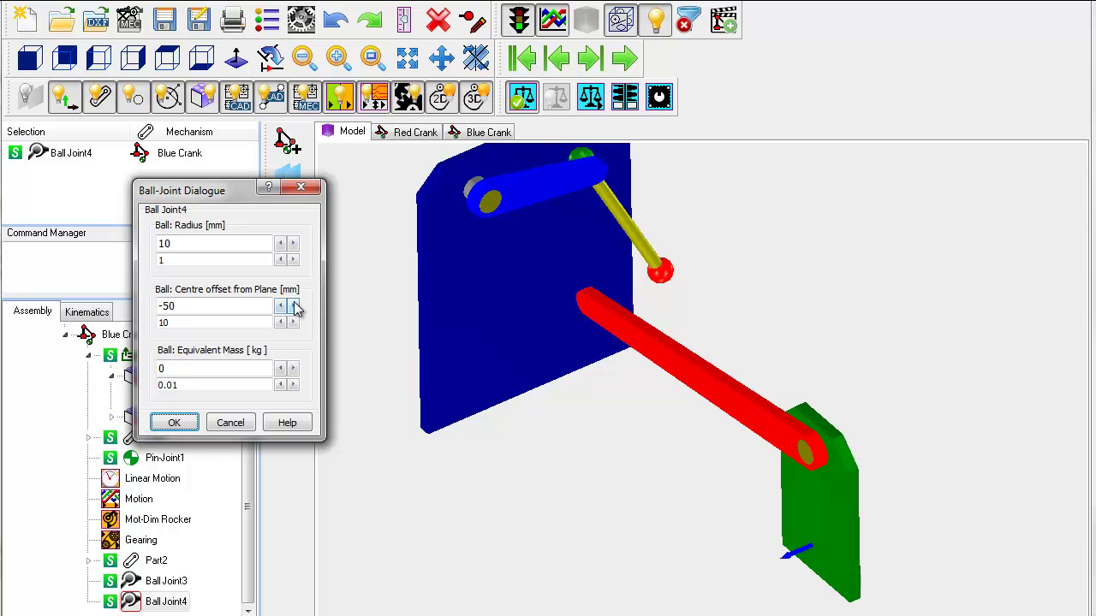
left_click(293, 307)
left_click(293, 307)
left_click(292, 307)
left_click(293, 306)
left_click(293, 306)
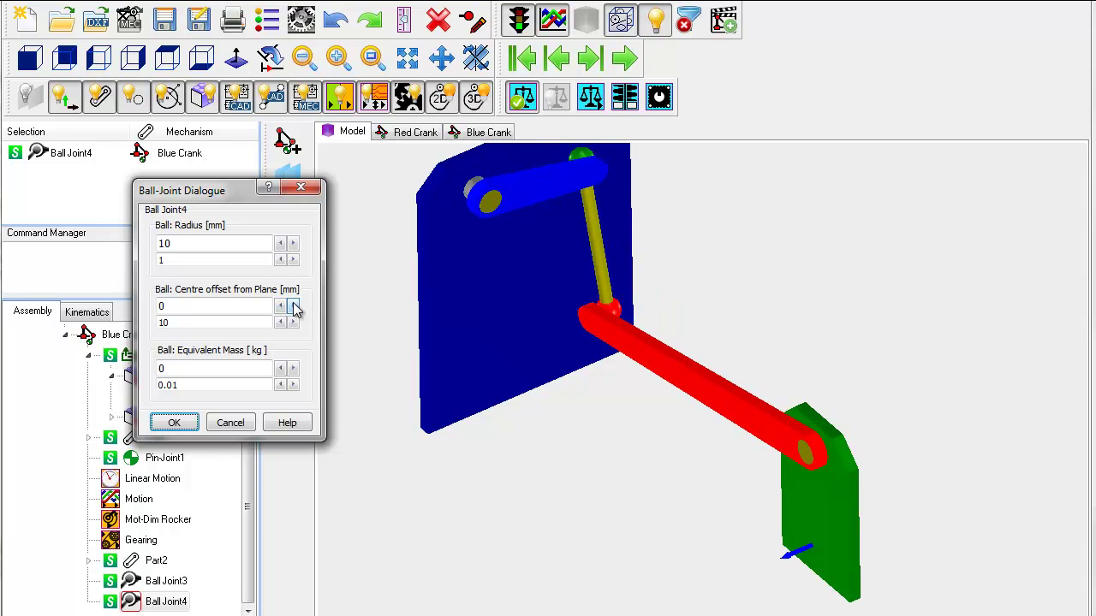
left_click(174, 422)
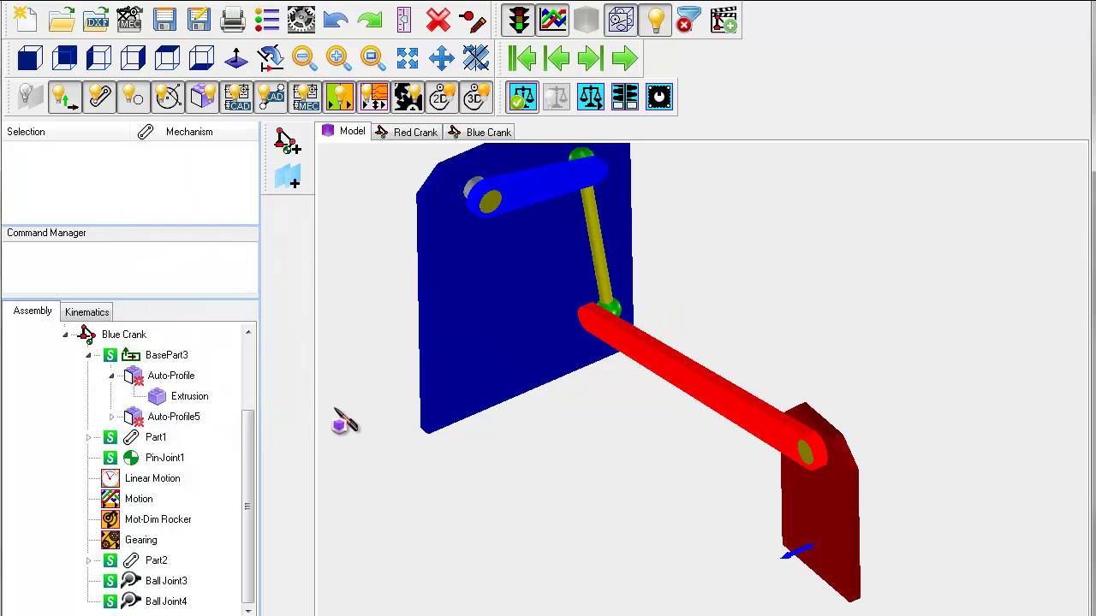
left_click(476, 57)
left_click_drag(375, 197, 470, 187)
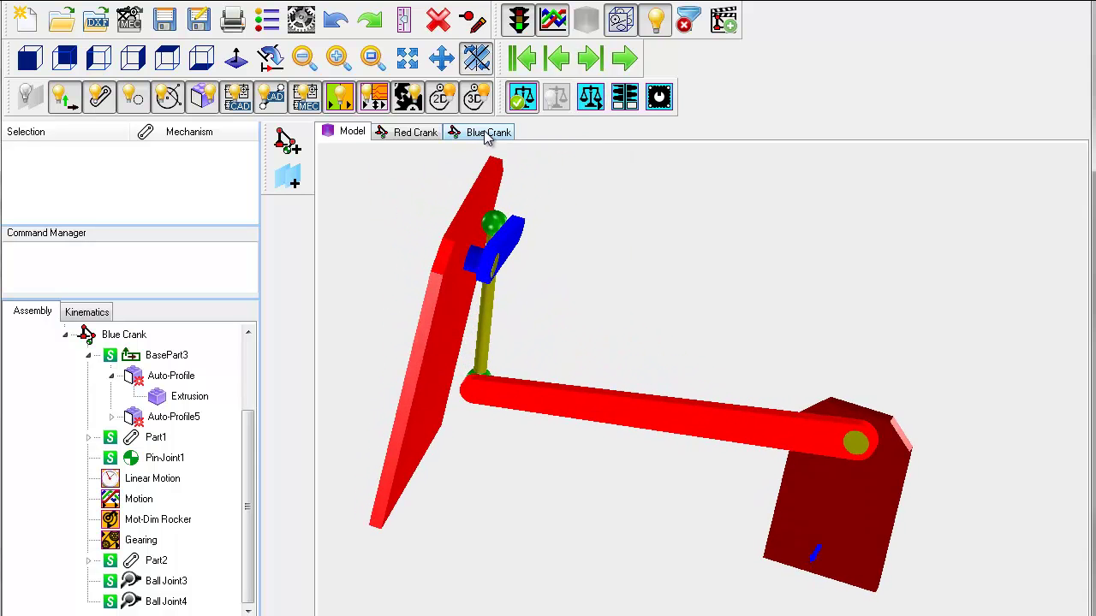
Stop orbiting and check the blue crank's extrusion settings without making changes.
left_click(476, 57)
double_click(500, 238)
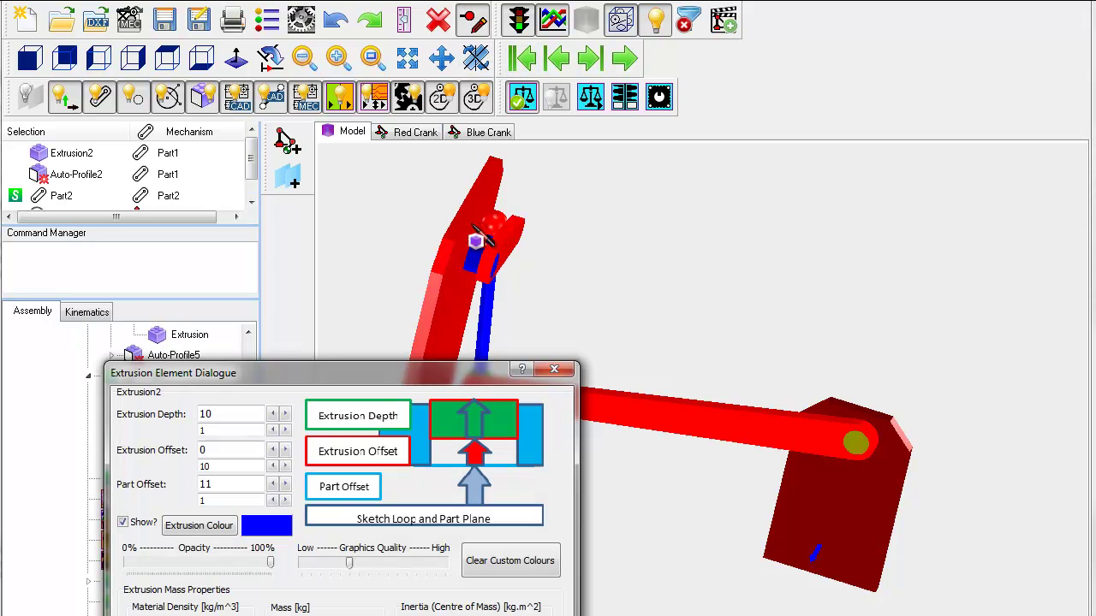
key("Escape")
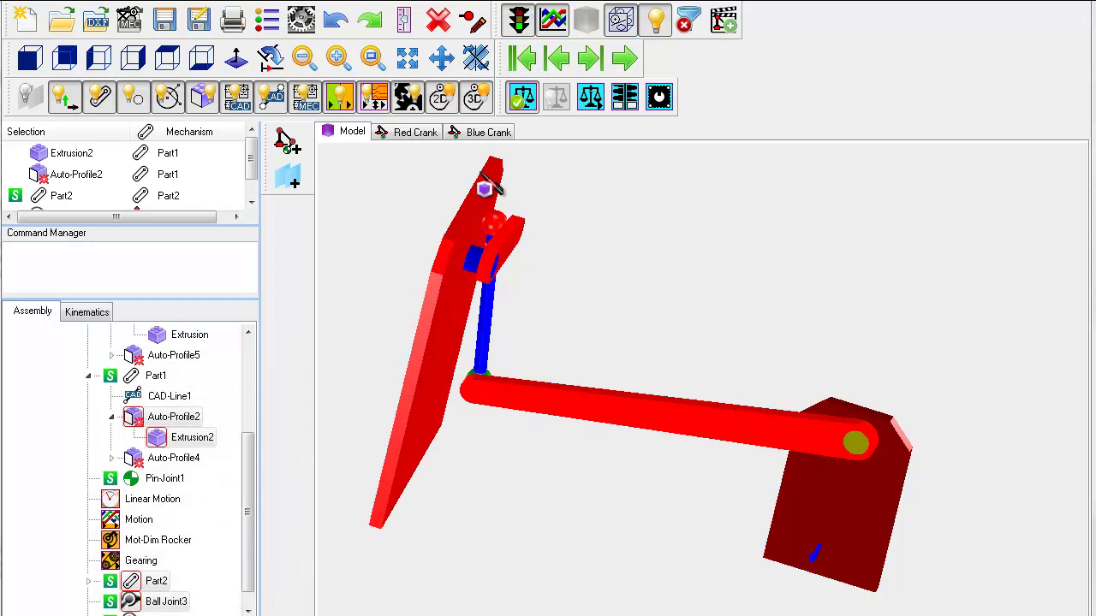
key("Escape")
Edit Ball Joint3 so its centre sits 30 mm out from its plane.
left_click(512, 224)
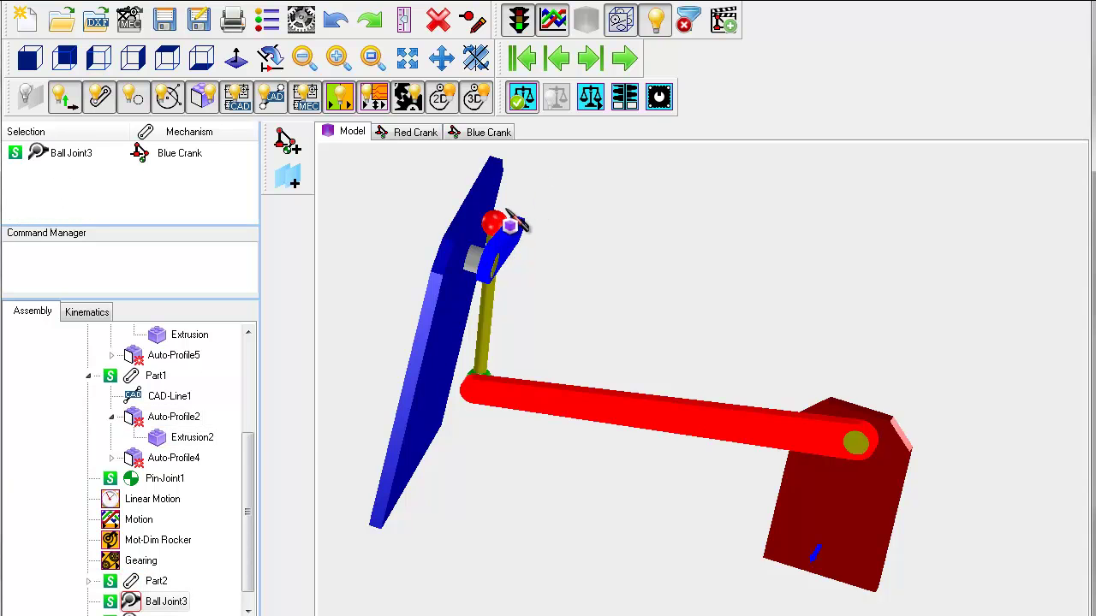
right_click(68, 153)
left_click(88, 168)
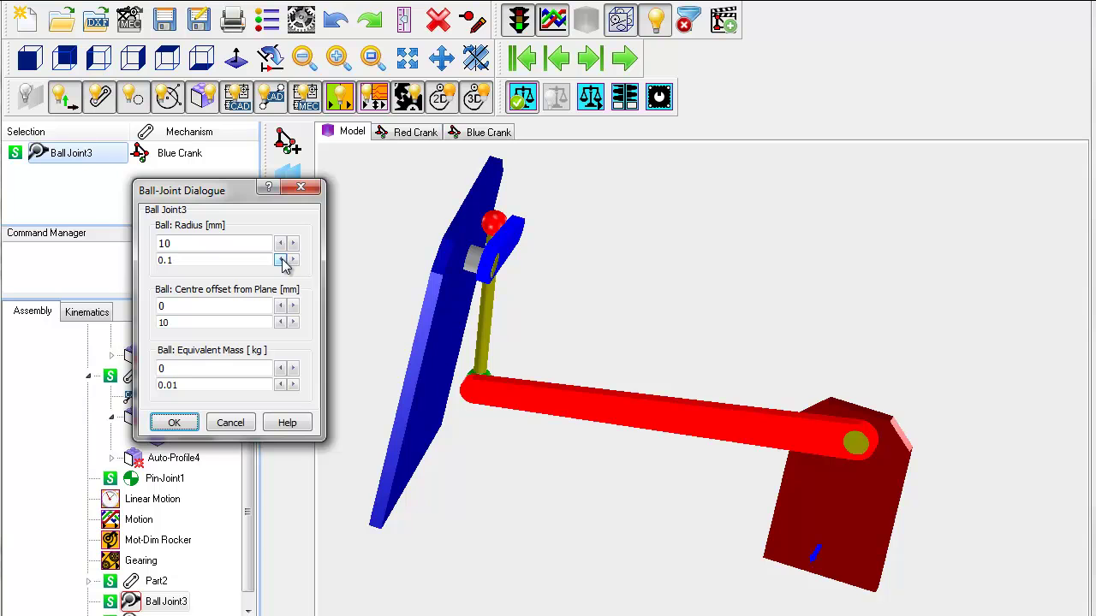
left_click(282, 260)
left_click(281, 306)
left_click(293, 308)
left_click(292, 308)
left_click(293, 308)
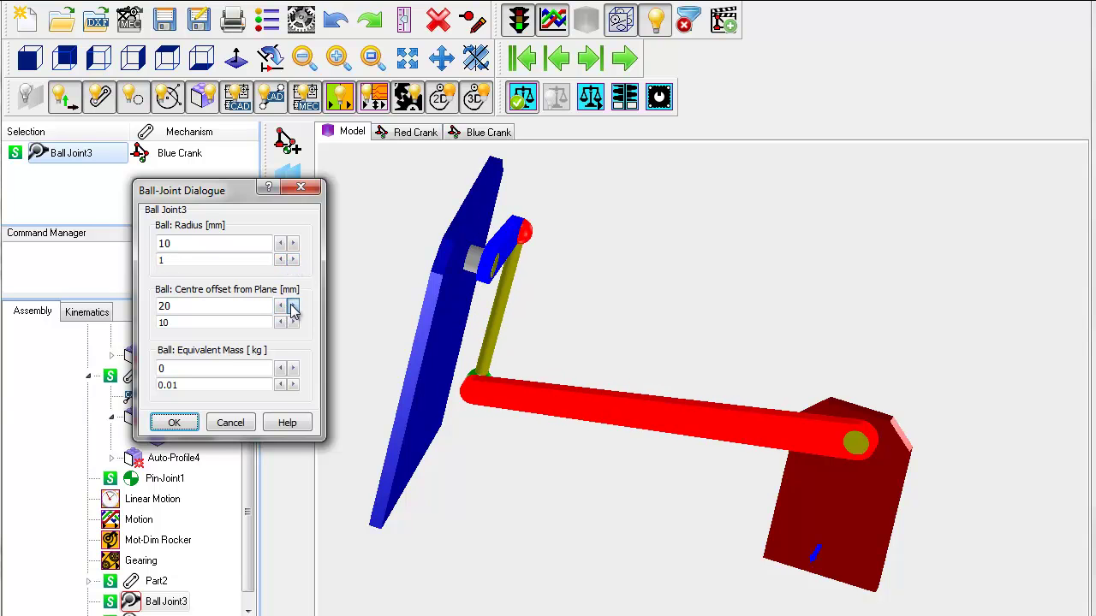
left_click(293, 309)
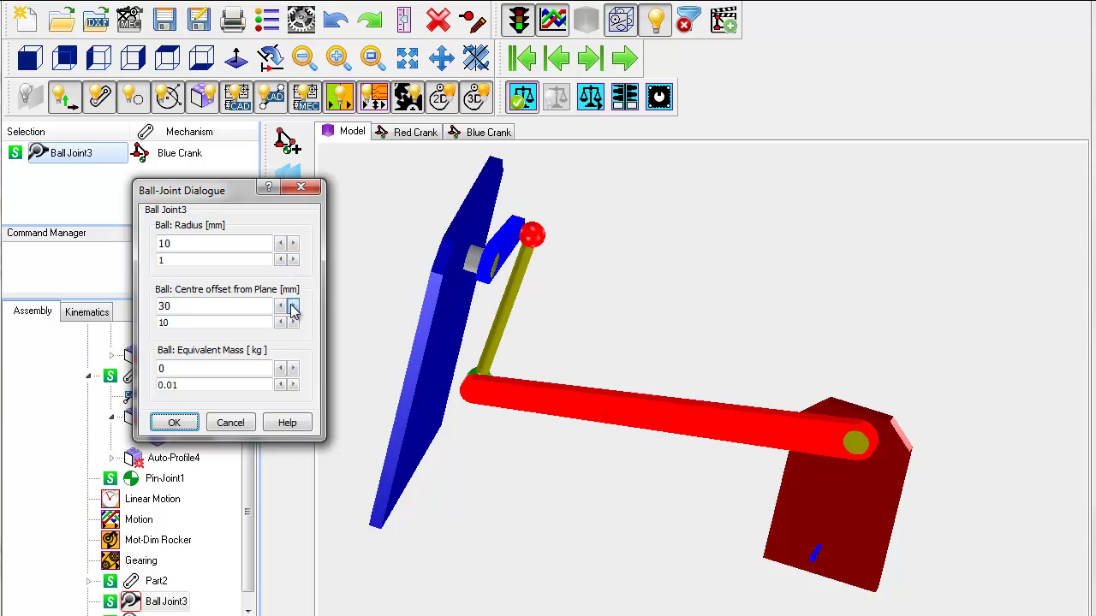
left_click(175, 423)
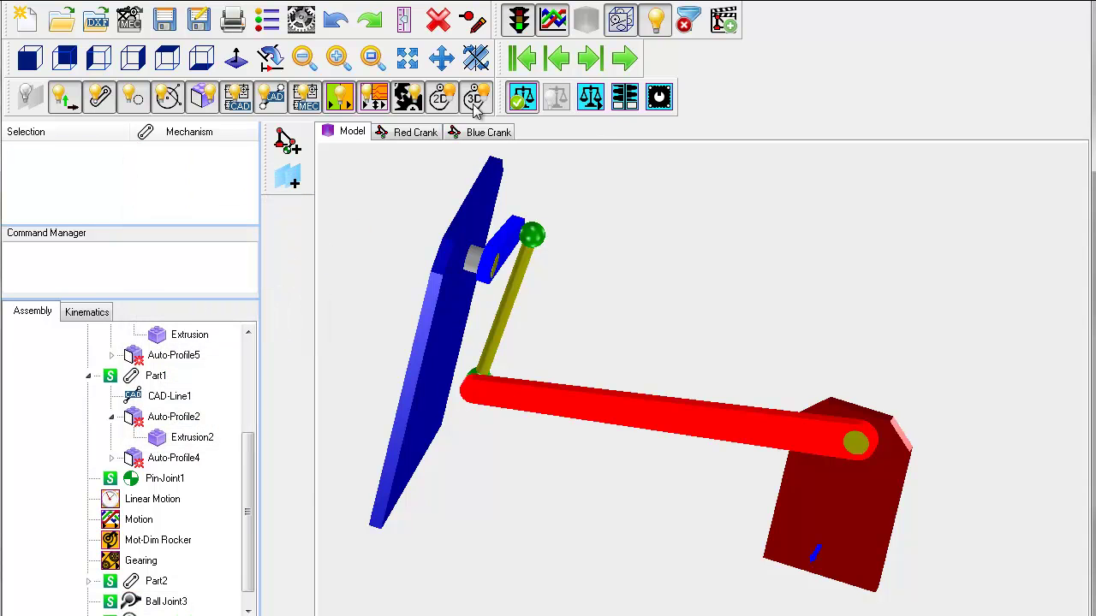